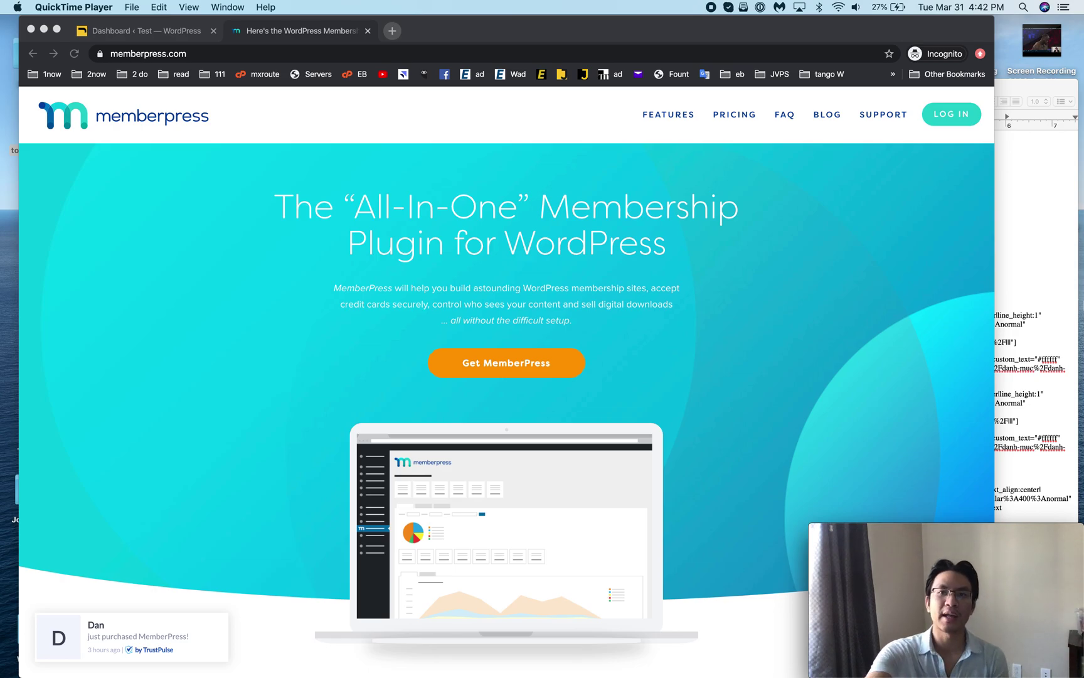
- Open the memberpress.com pricing page listing the Pro, Plus and Basic plans
scroll(906, 418, down, 20)
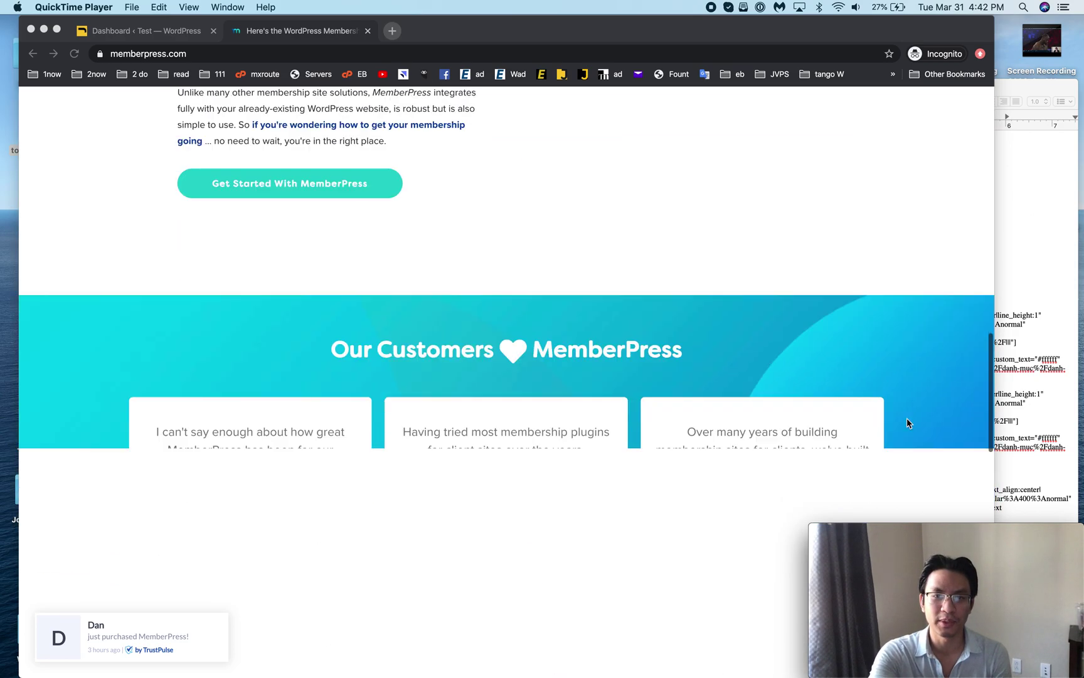
scroll(906, 423, down, 4)
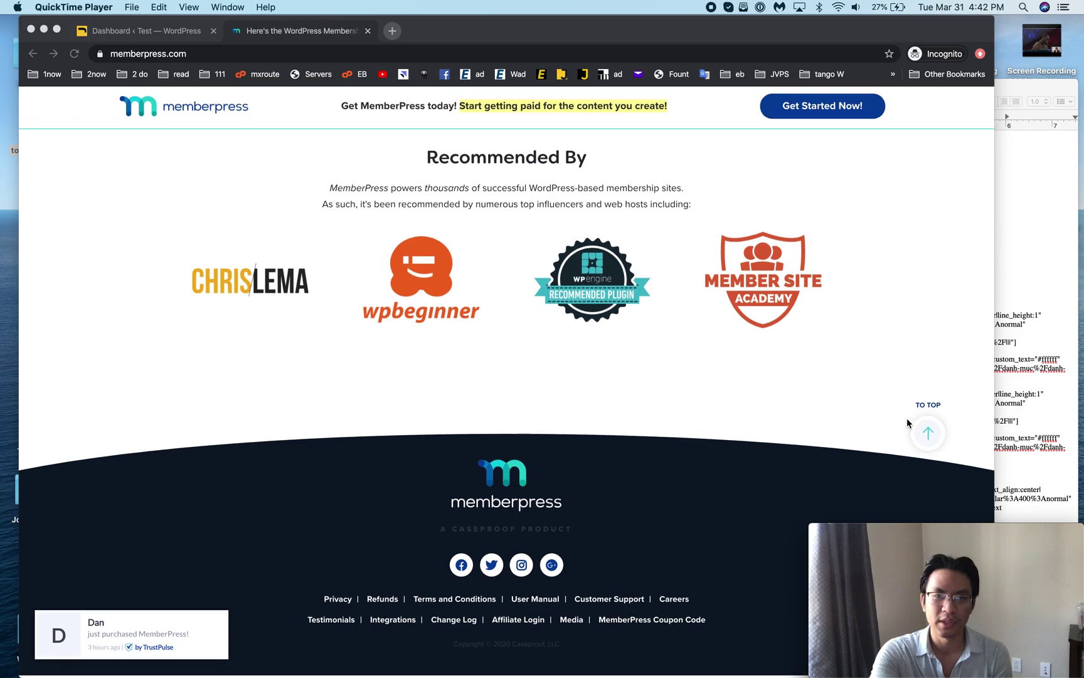
scroll(681, 383, up, 6)
scroll(678, 374, up, 15)
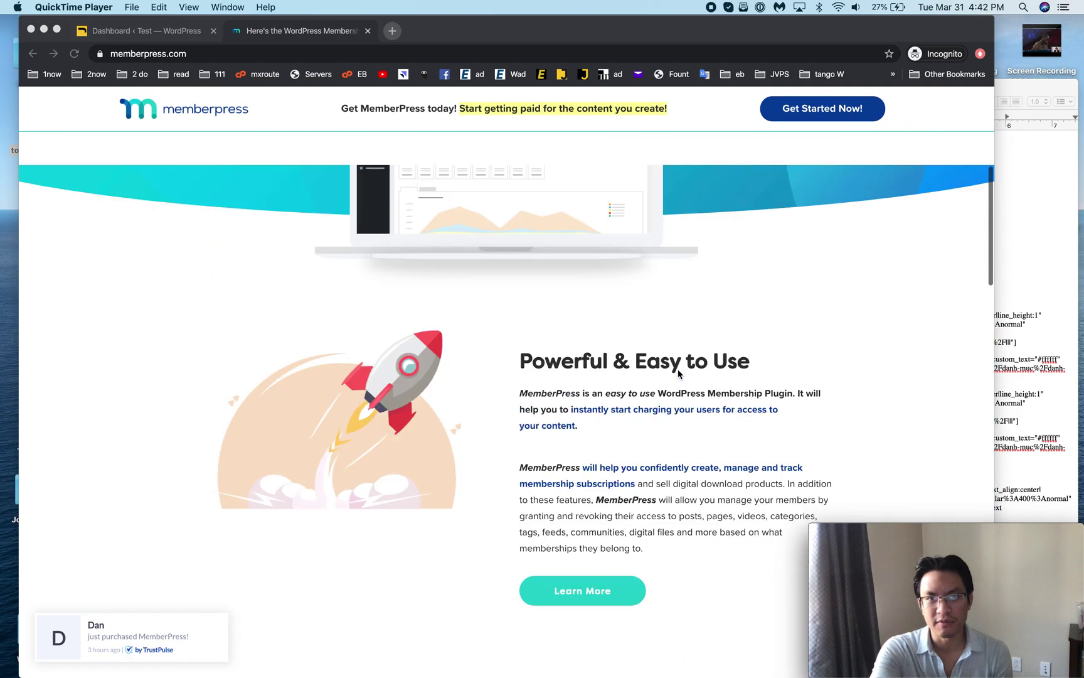
click(730, 117)
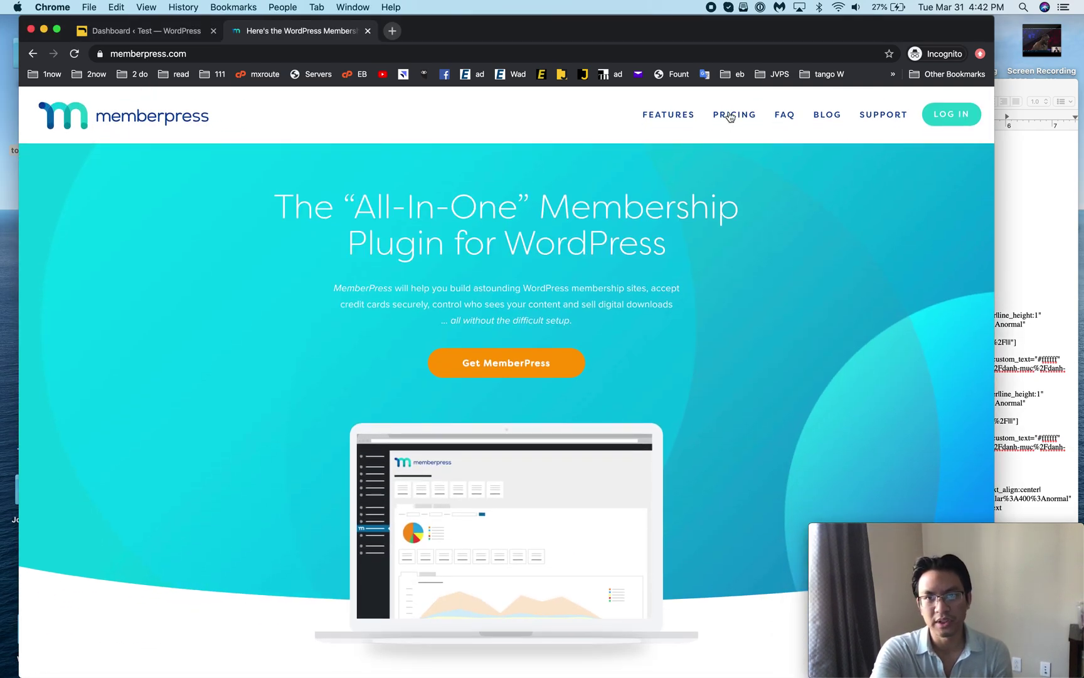
click(730, 116)
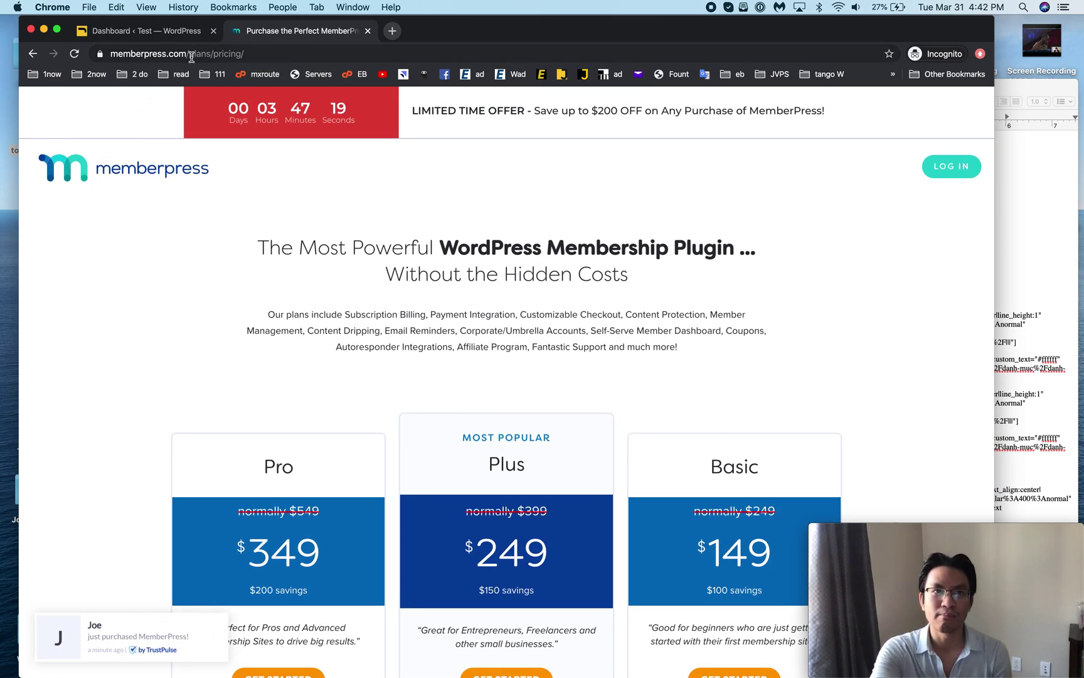
- Go back to the memberpress.com homepage by trimming the URL, and browse it
drag(187, 53, 280, 54)
key(Delete)
key(Return)
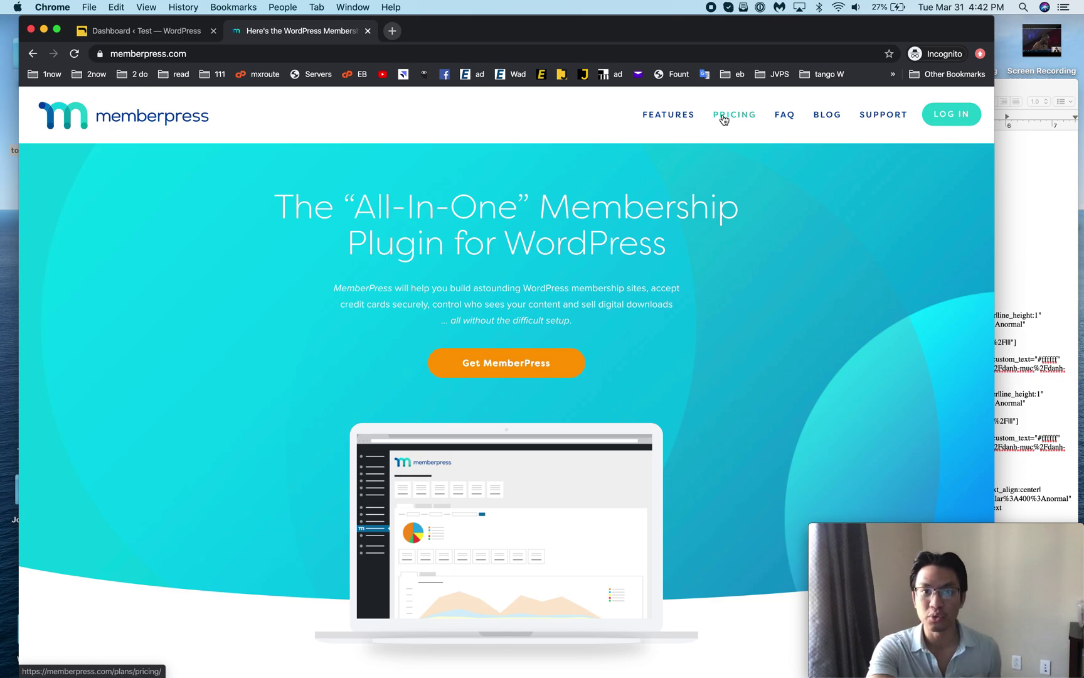
scroll(471, 276, down, 15)
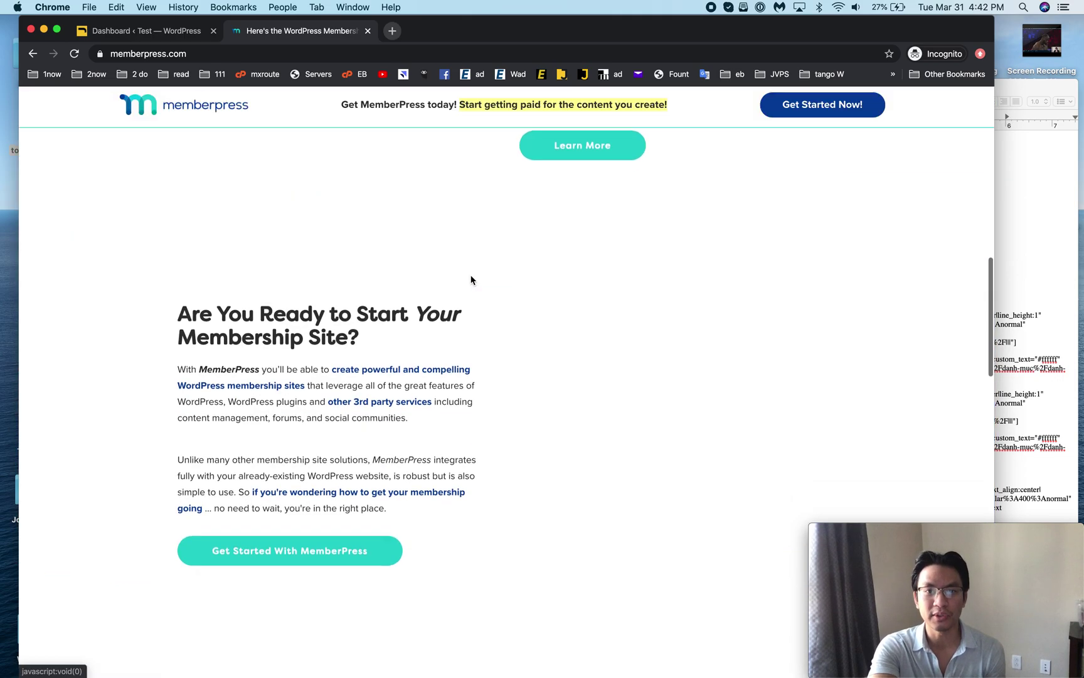
scroll(471, 279, down, 4)
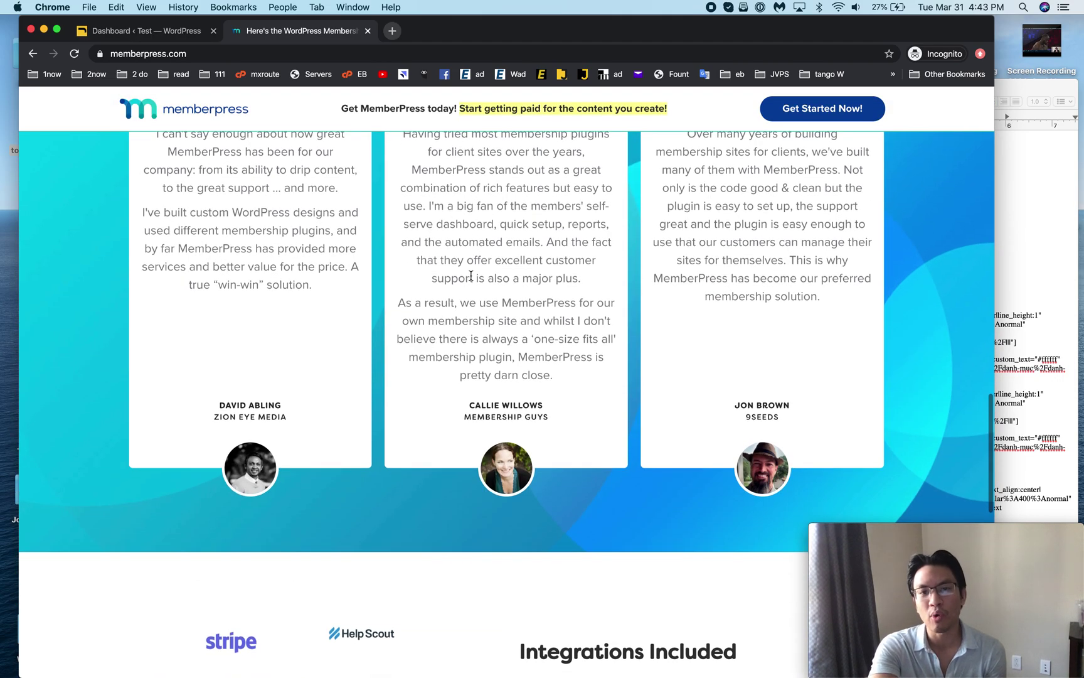
scroll(471, 276, down, 3)
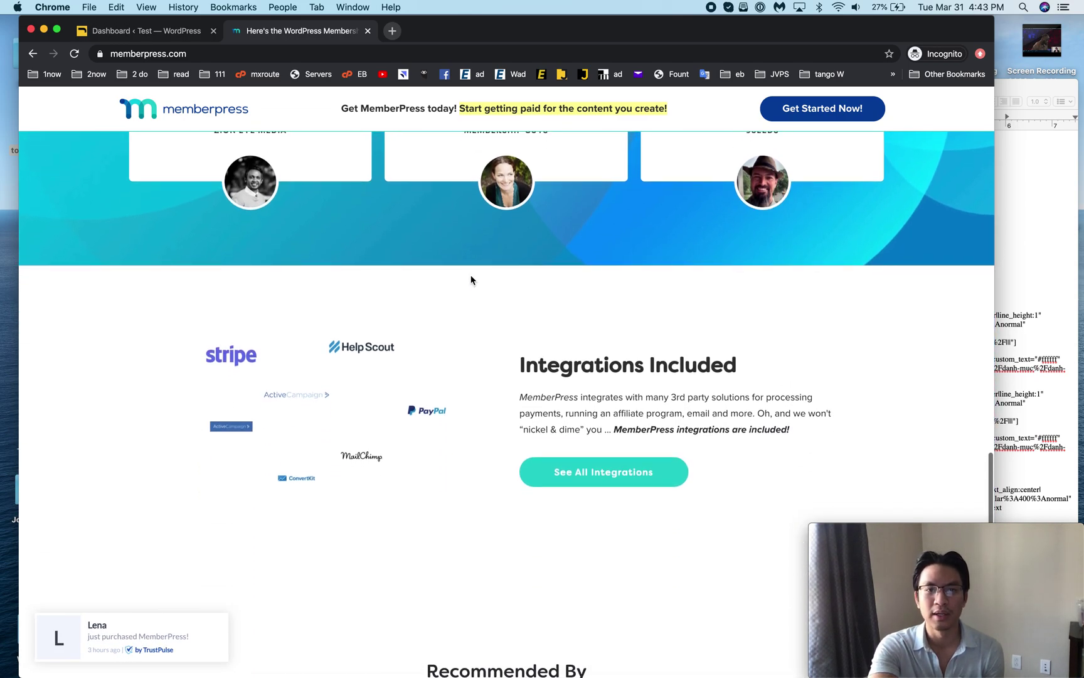
scroll(472, 278, down, 9)
scroll(471, 279, up, 20)
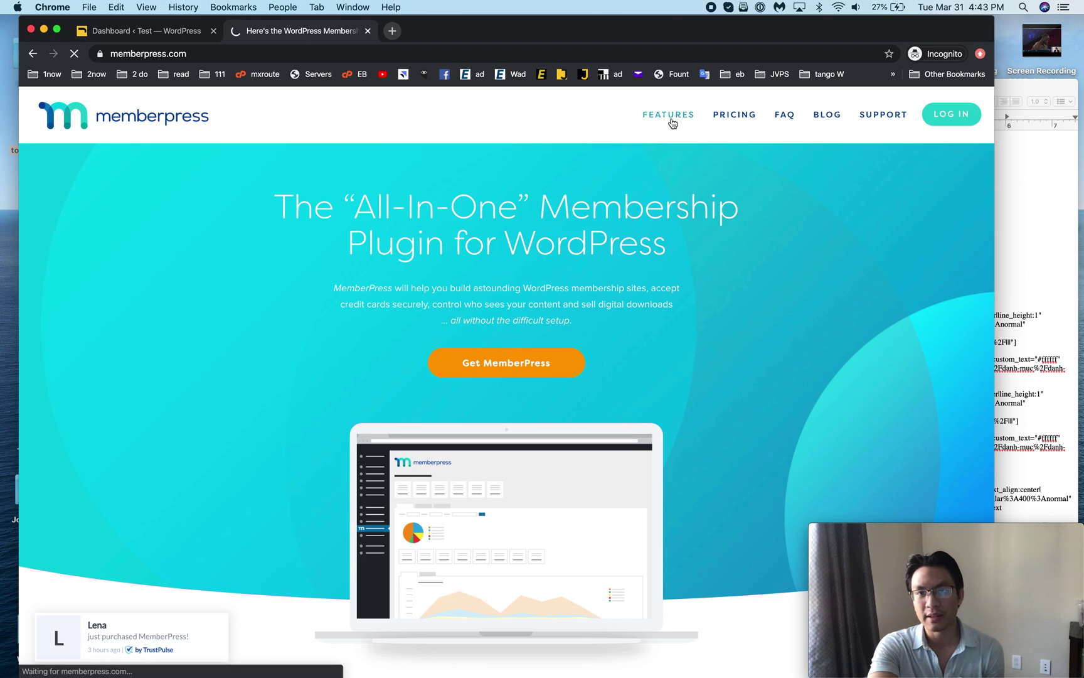
- View the Features page and the pricing plans again, then return to the WordPress Dashboard
click(671, 119)
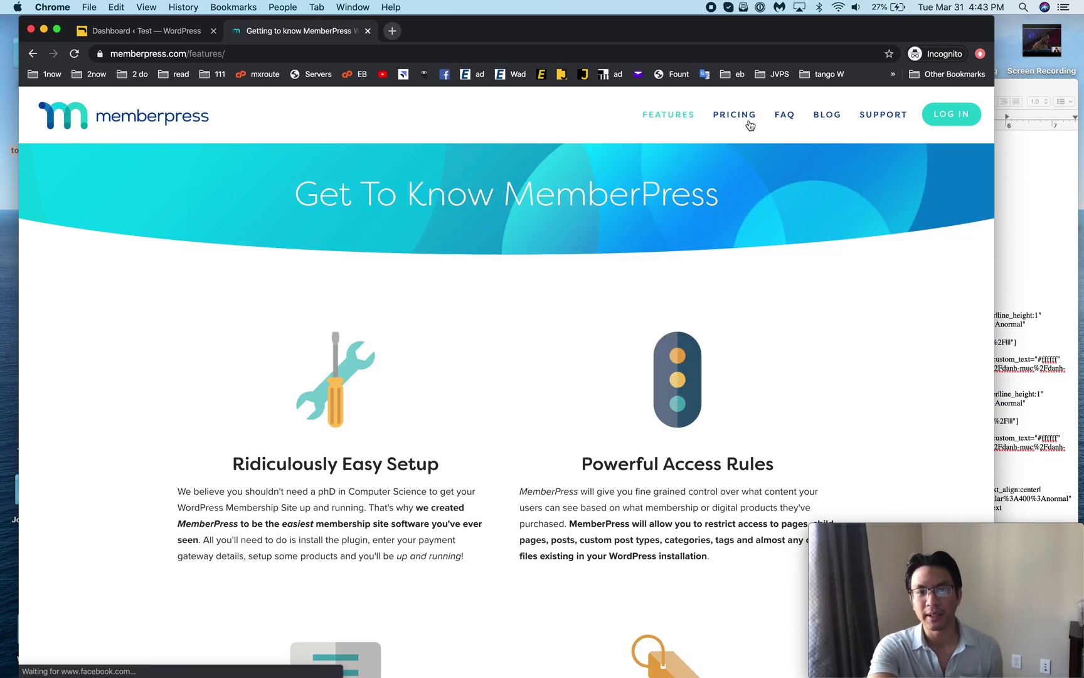
click(748, 124)
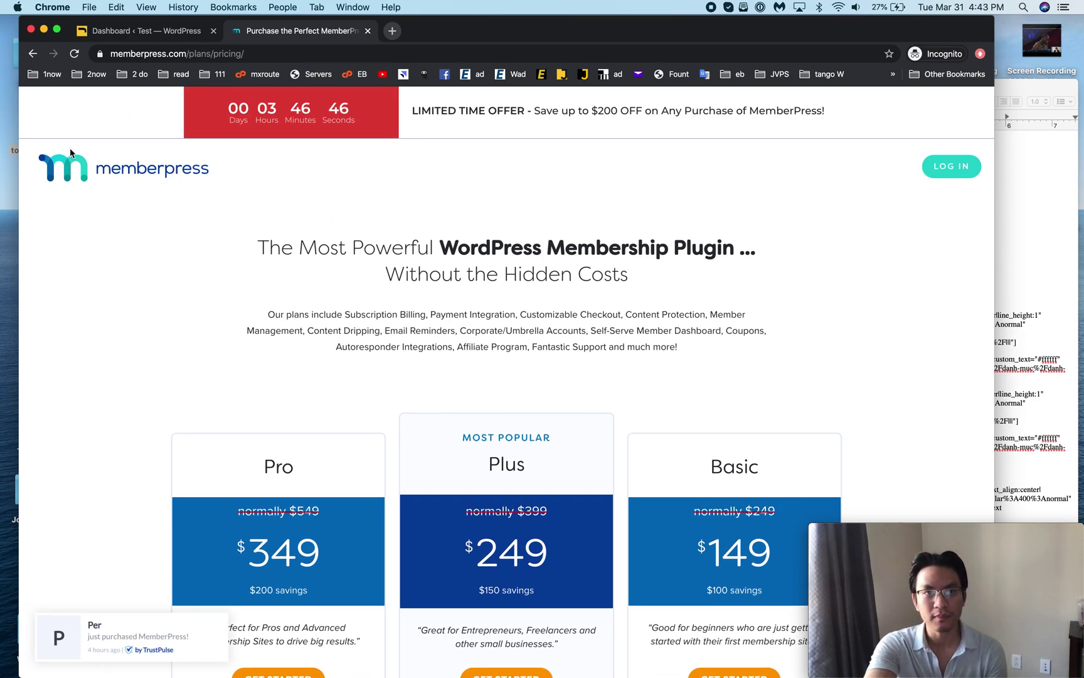
click(170, 32)
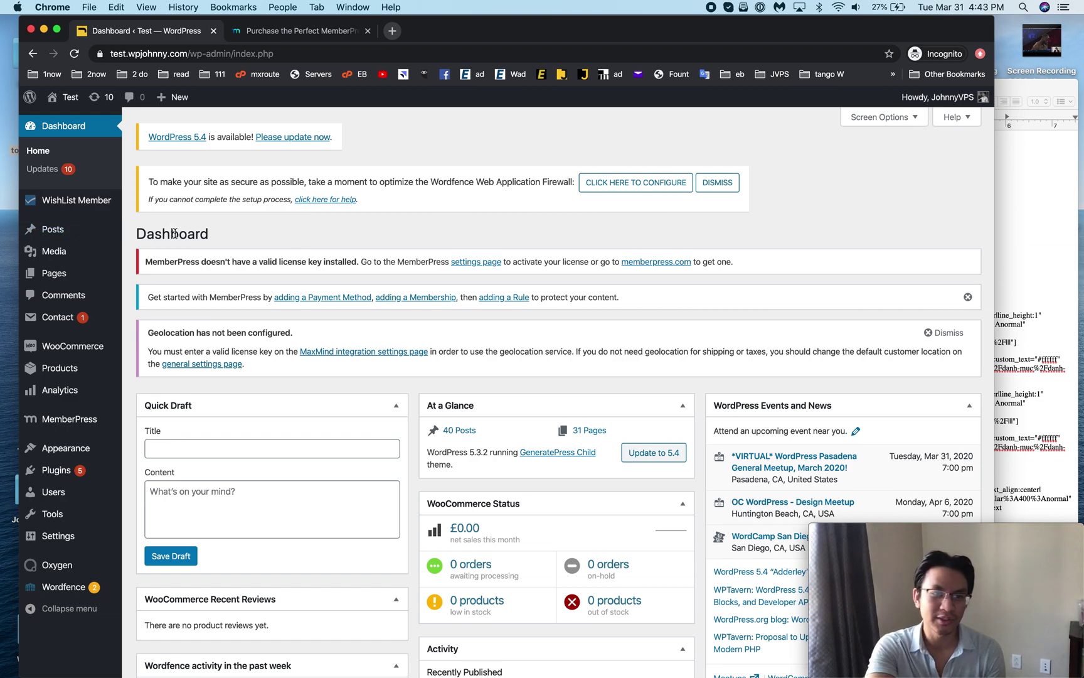
- Scroll to the Weekly Stats box (0 transactions, $0.00 income), then open MemberPress Settings
scroll(406, 318, down, 10)
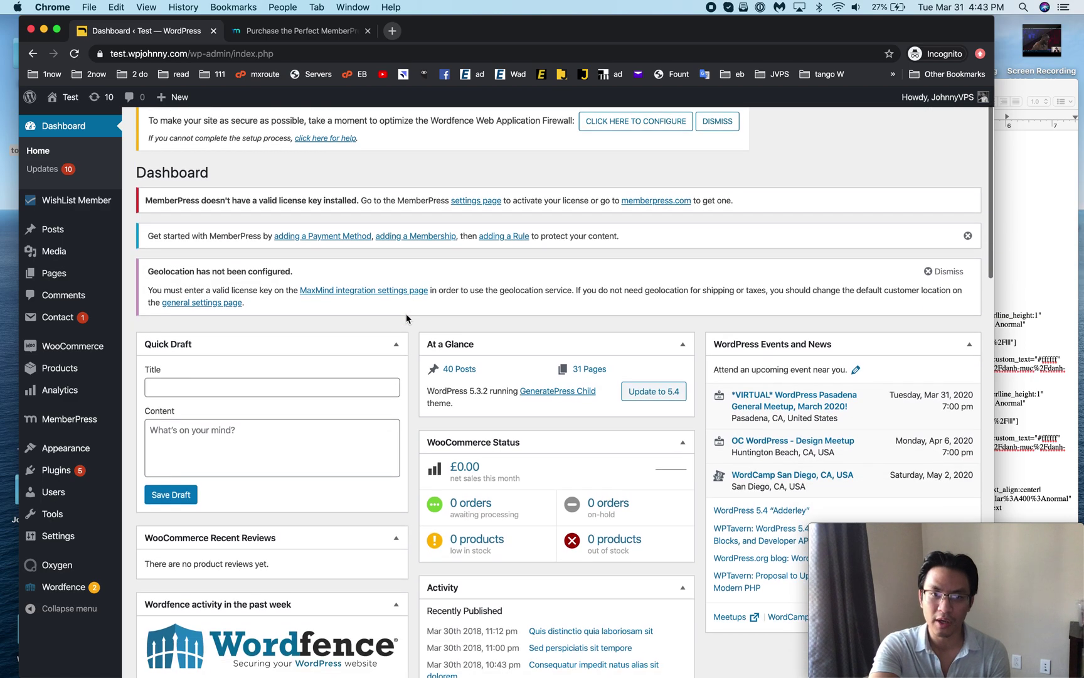
scroll(406, 318, down, 12)
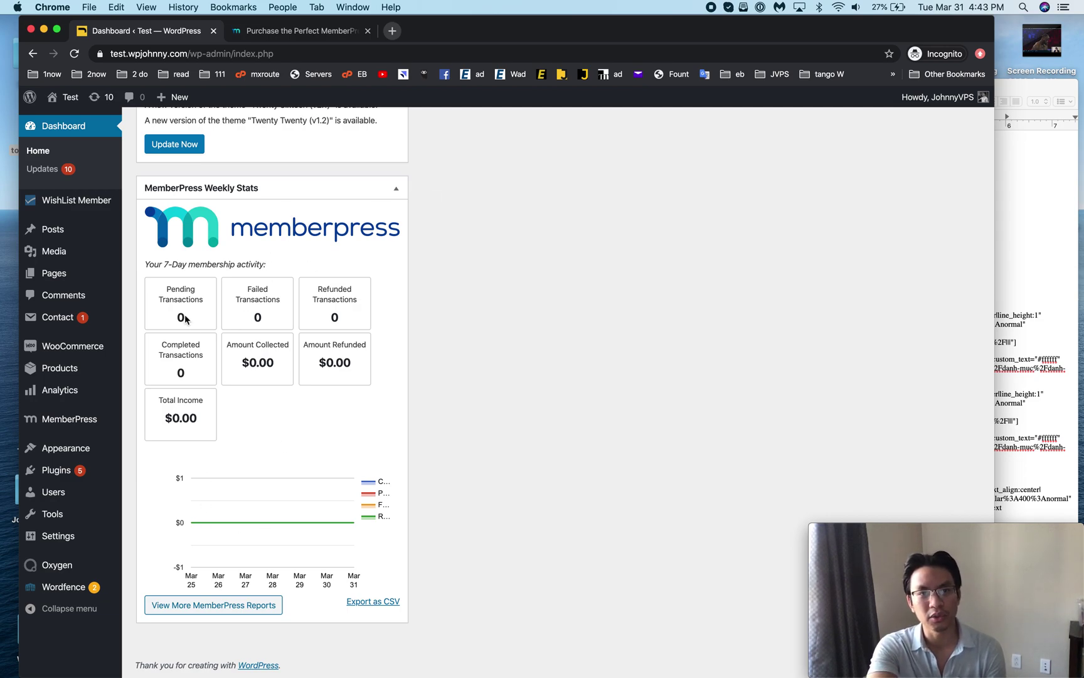
drag(186, 317, 351, 379)
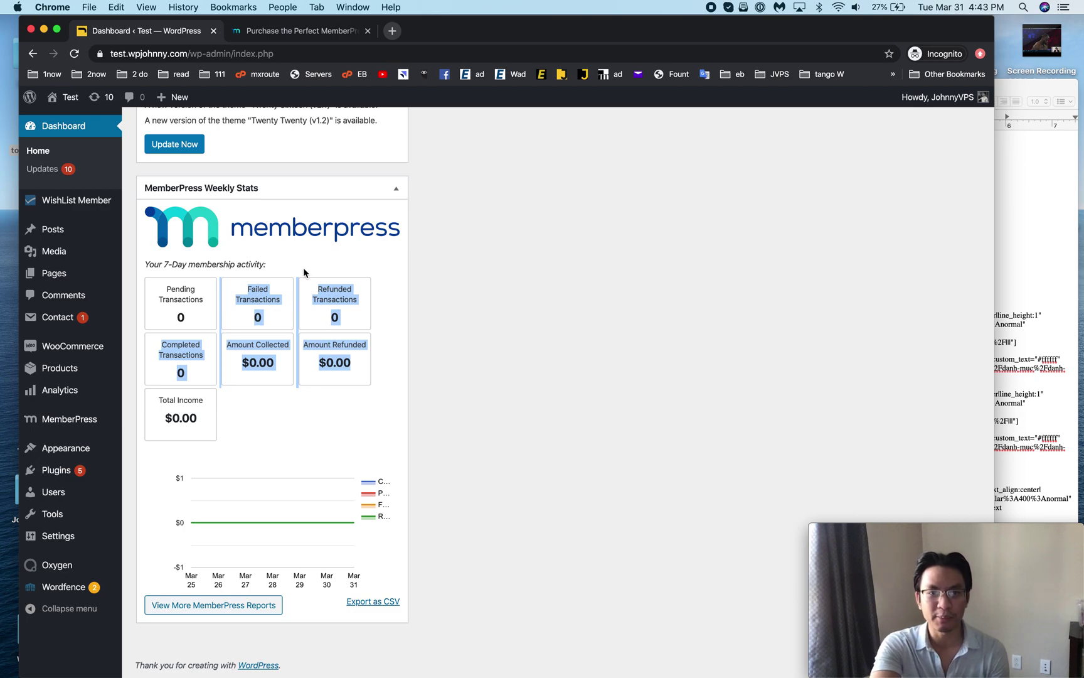
click(286, 407)
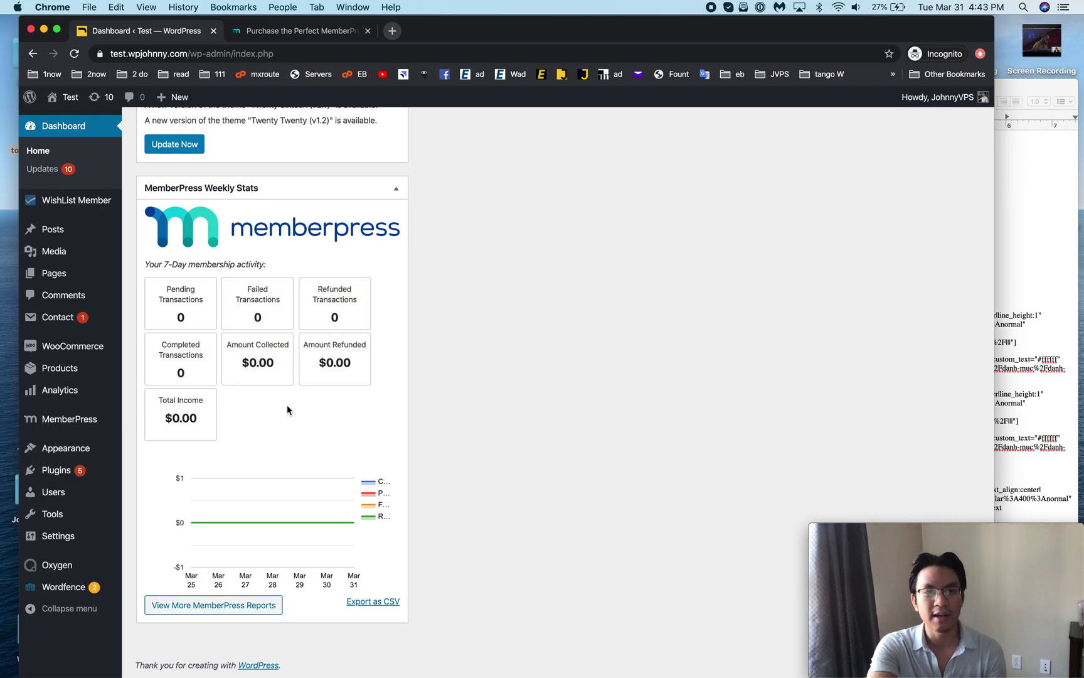
mouse_move(92, 420)
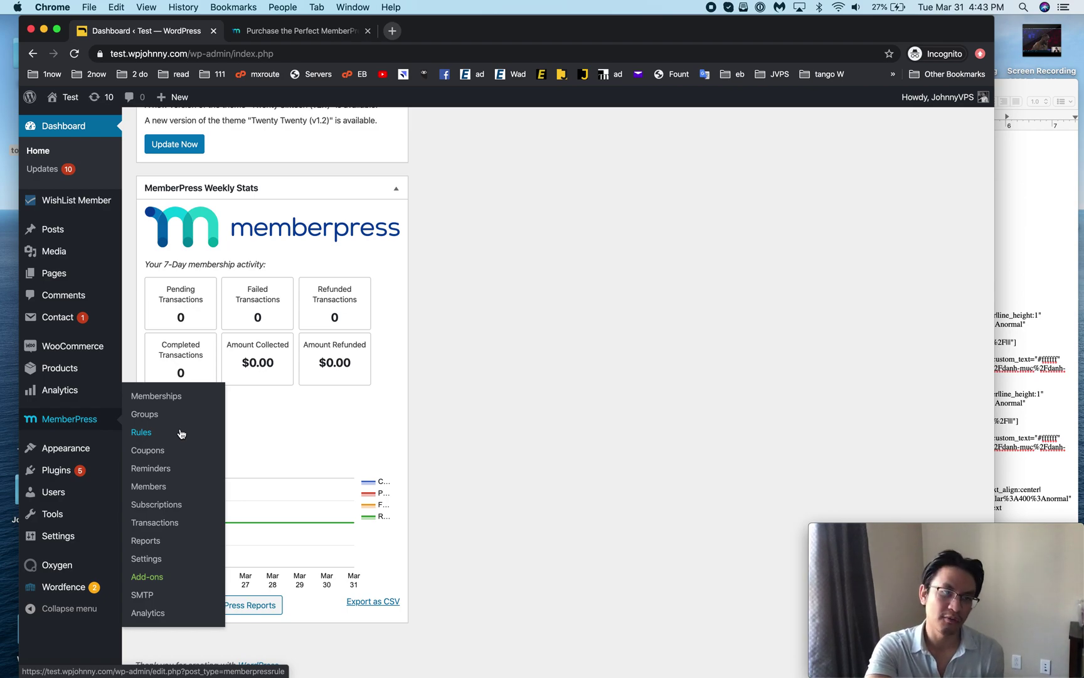
click(150, 564)
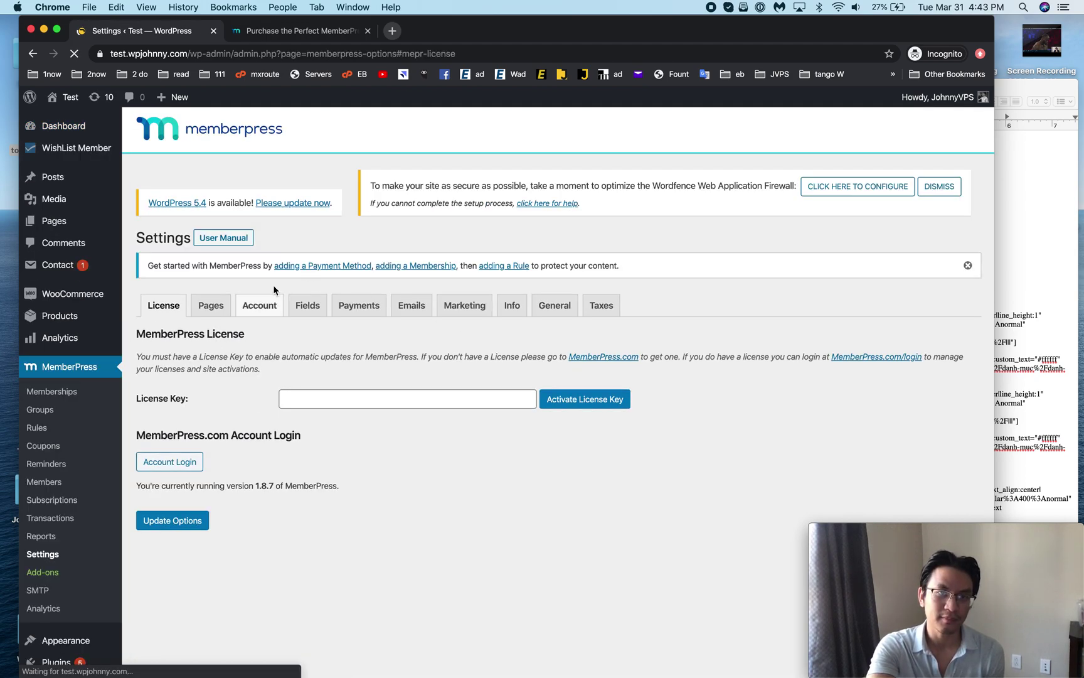
- Review the reserved Pages settings, then the Account tab's Permissions, Registration and Login & Logout options
click(212, 310)
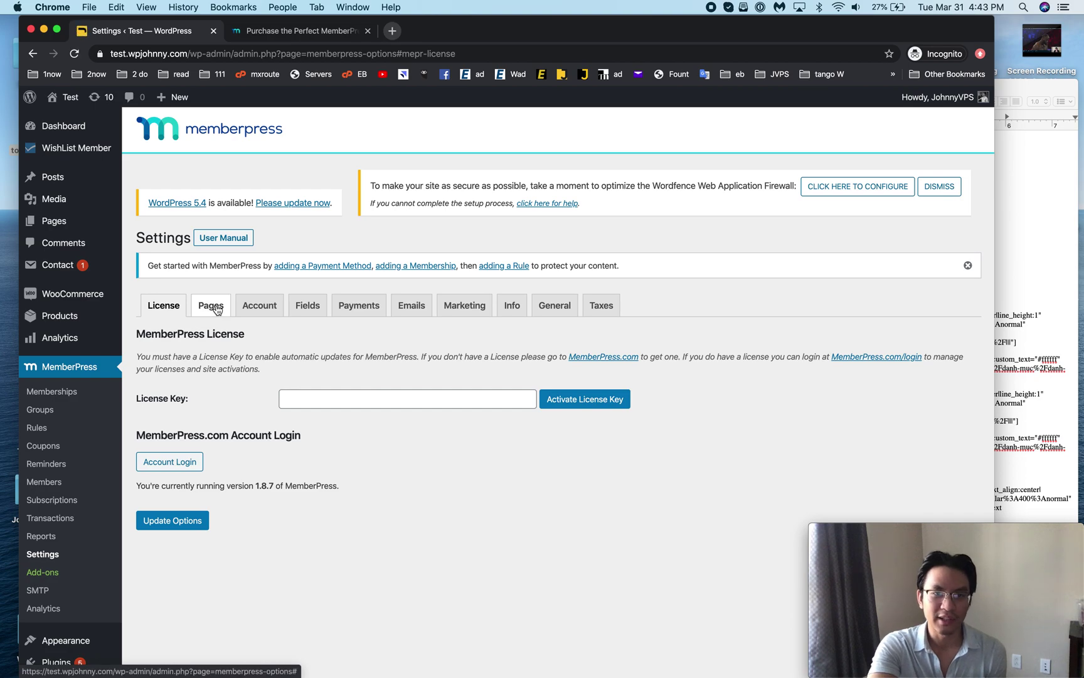
scroll(264, 314, down, 3)
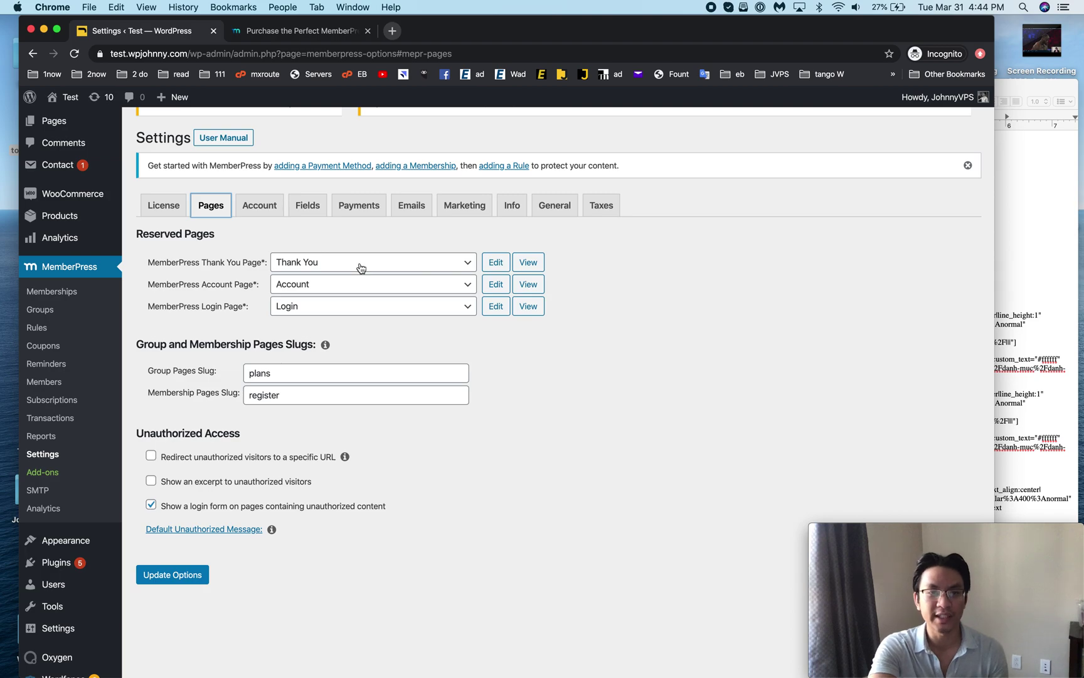
click(254, 205)
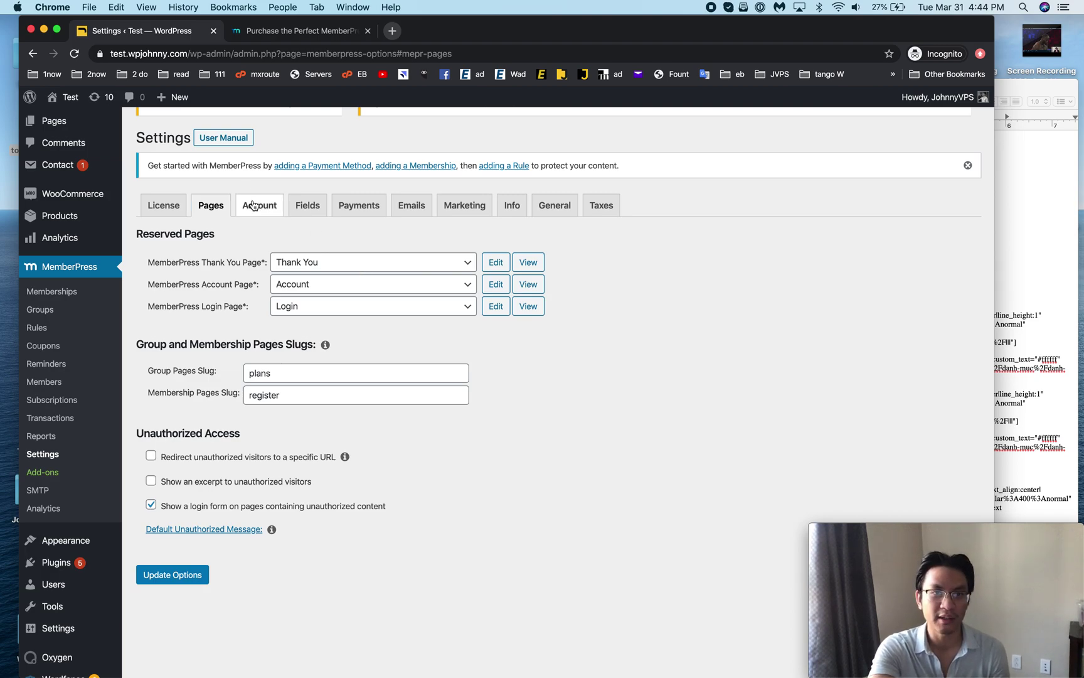
scroll(305, 446, down, 3)
scroll(305, 445, up, 3)
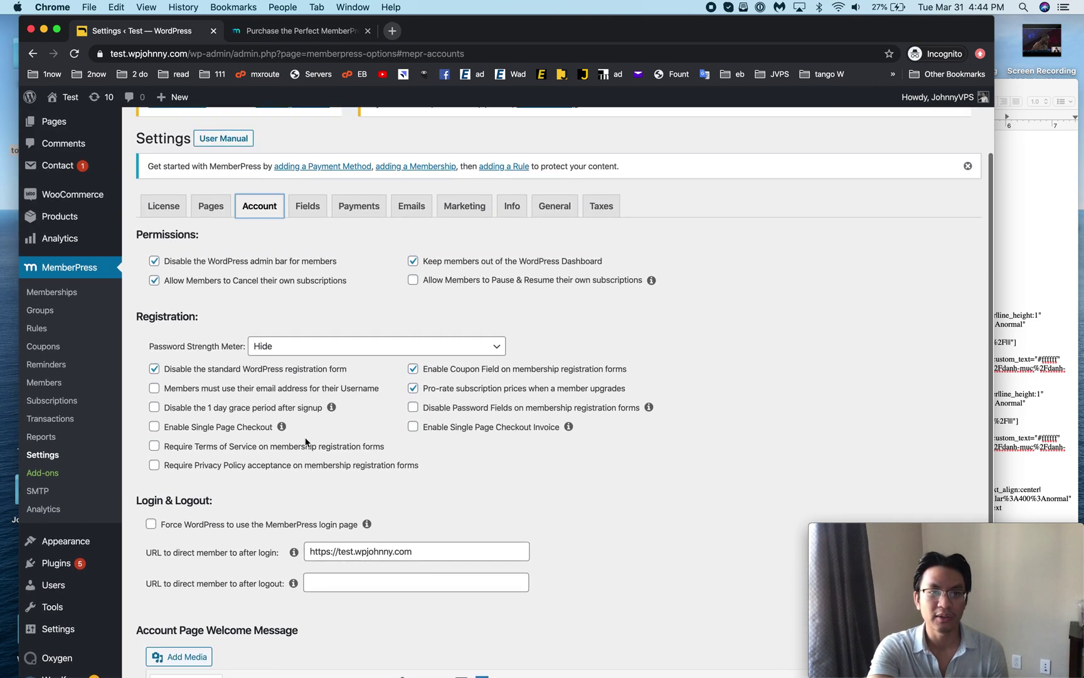
scroll(306, 446, down, 2)
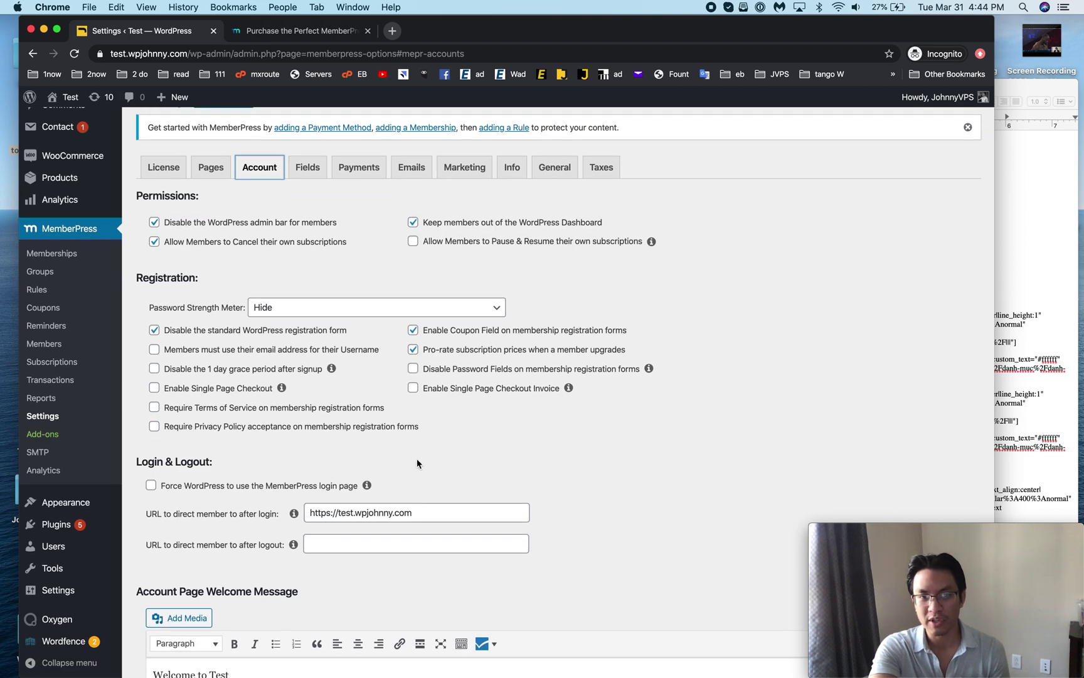
scroll(408, 433, up, 1)
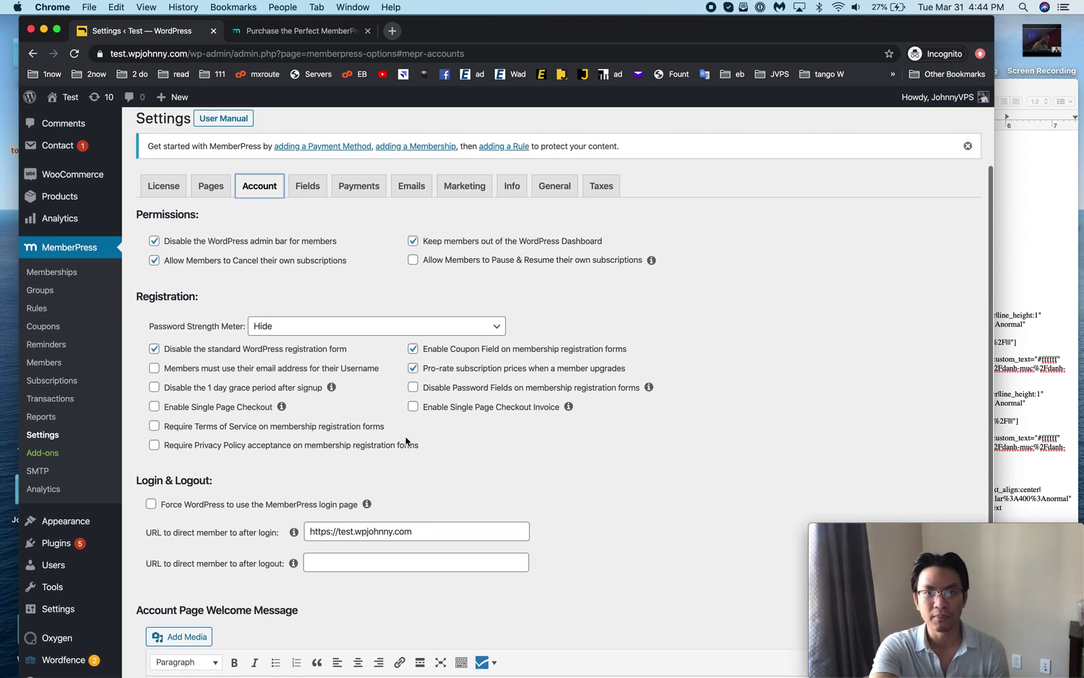
scroll(407, 441, up, 1)
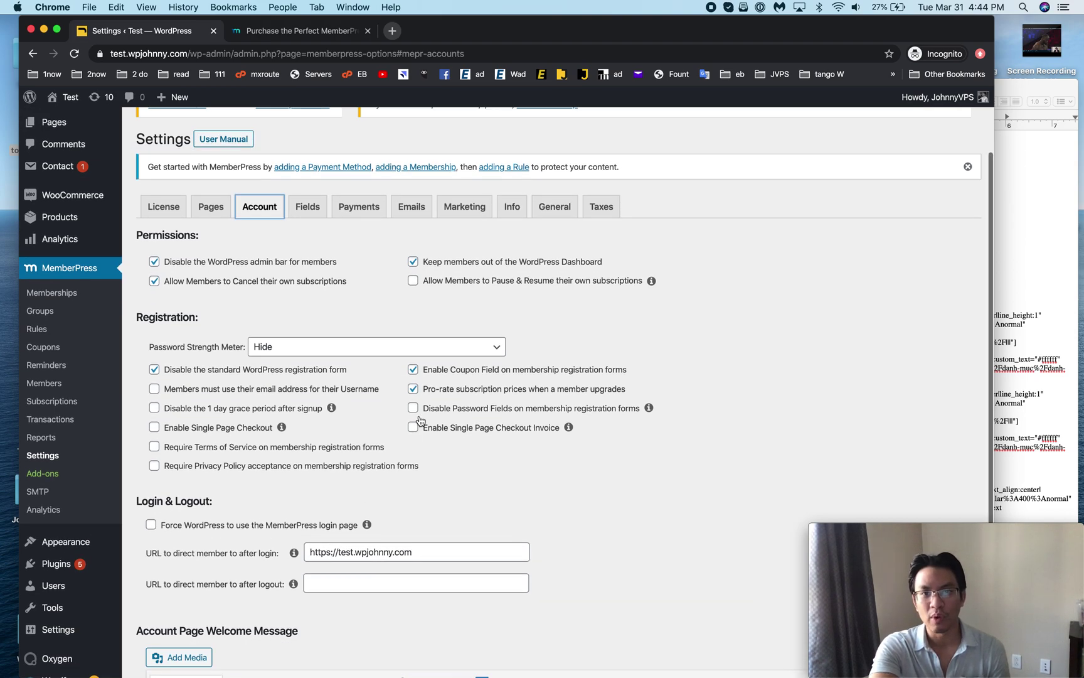
- Look at the Fields tab, add a payment method with the Offline Payment gateway, then show Emails
click(308, 210)
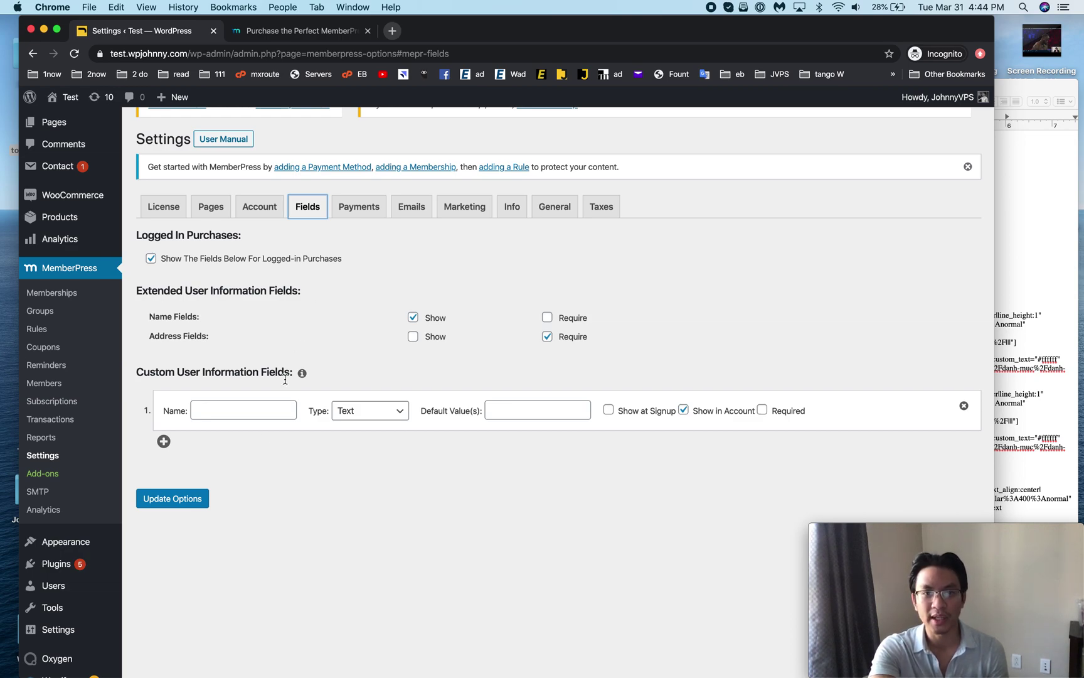
click(264, 411)
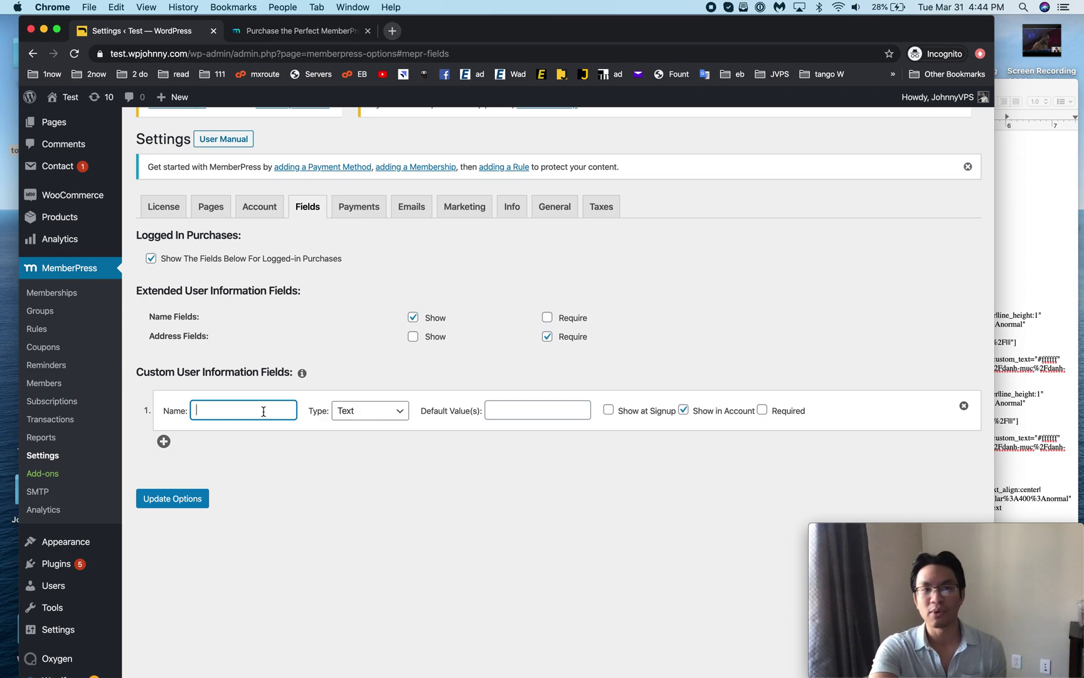
click(372, 210)
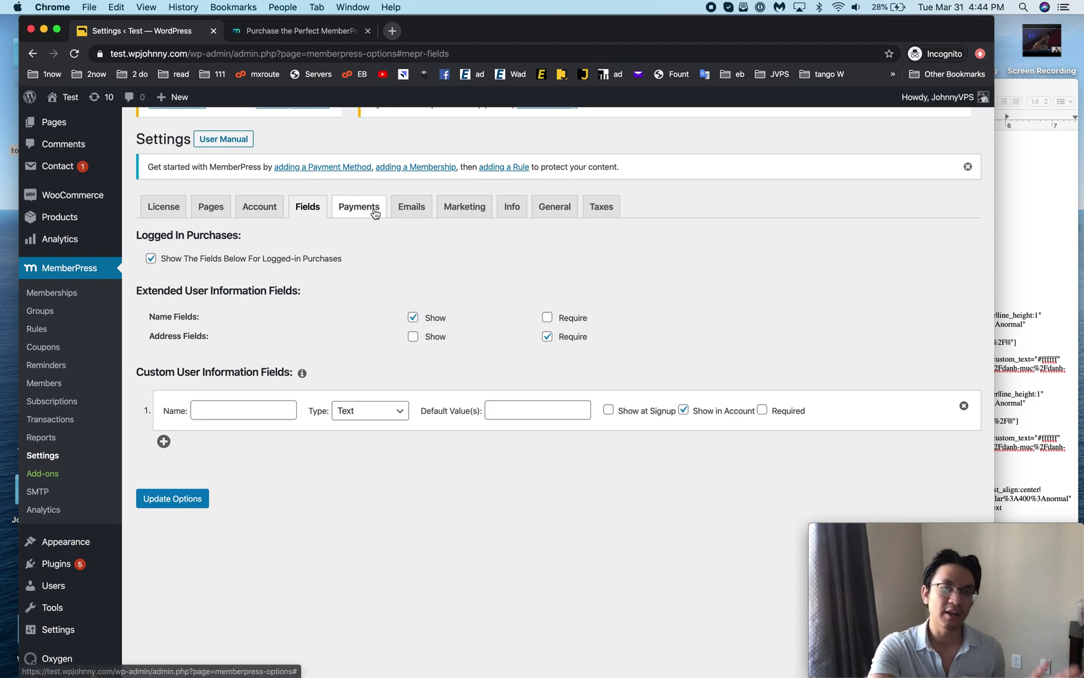
click(146, 260)
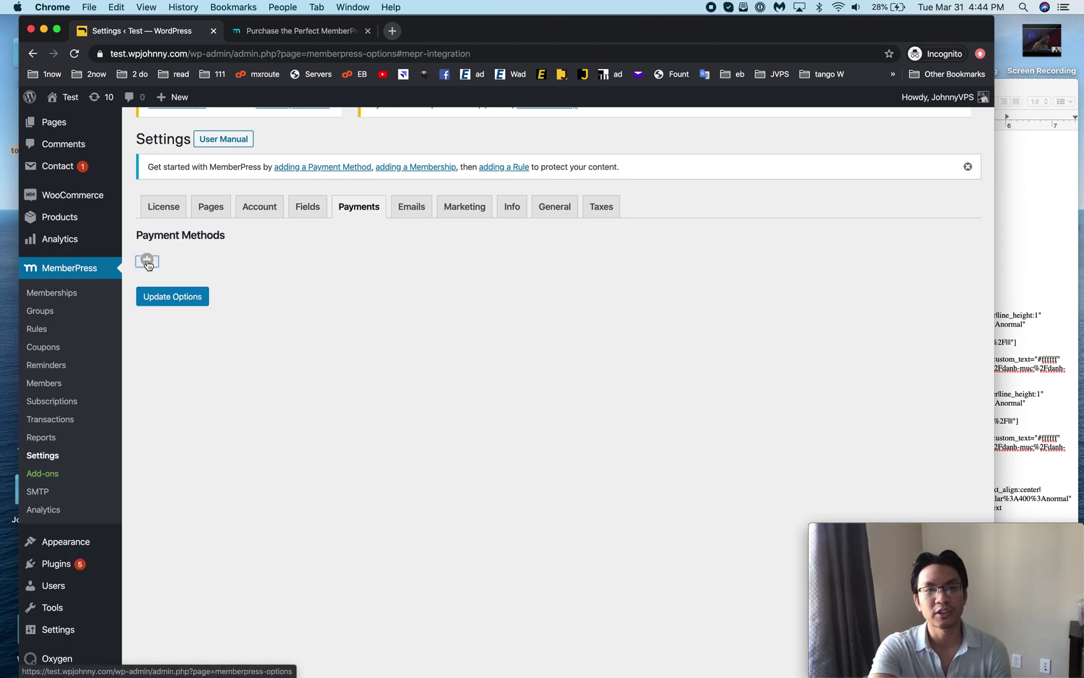
click(311, 292)
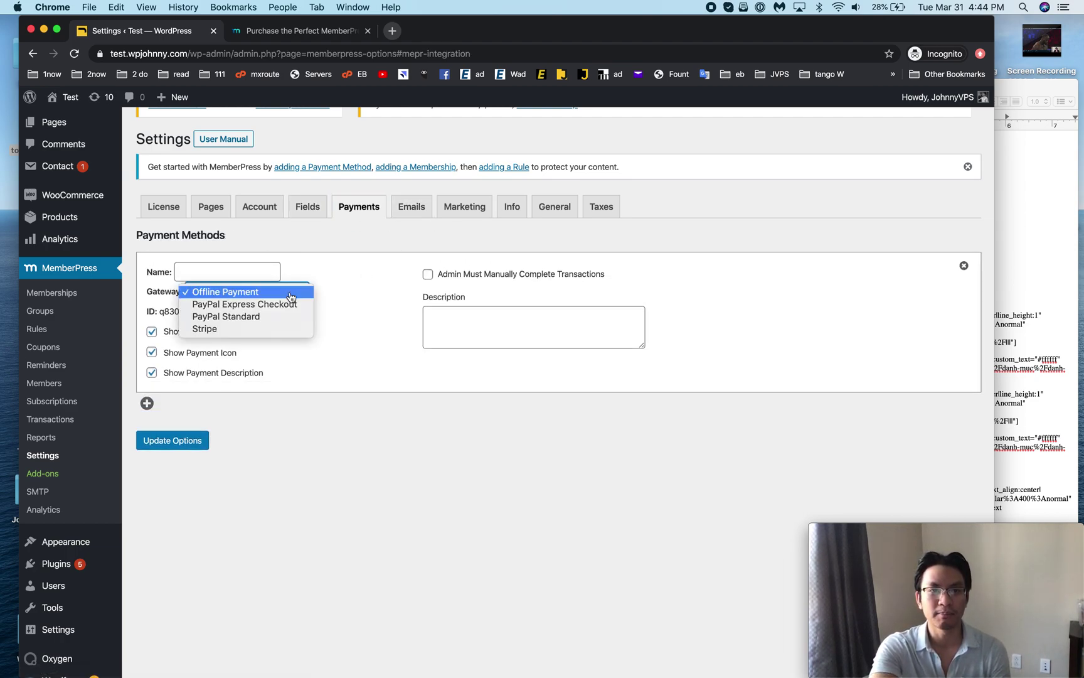
click(338, 300)
click(409, 211)
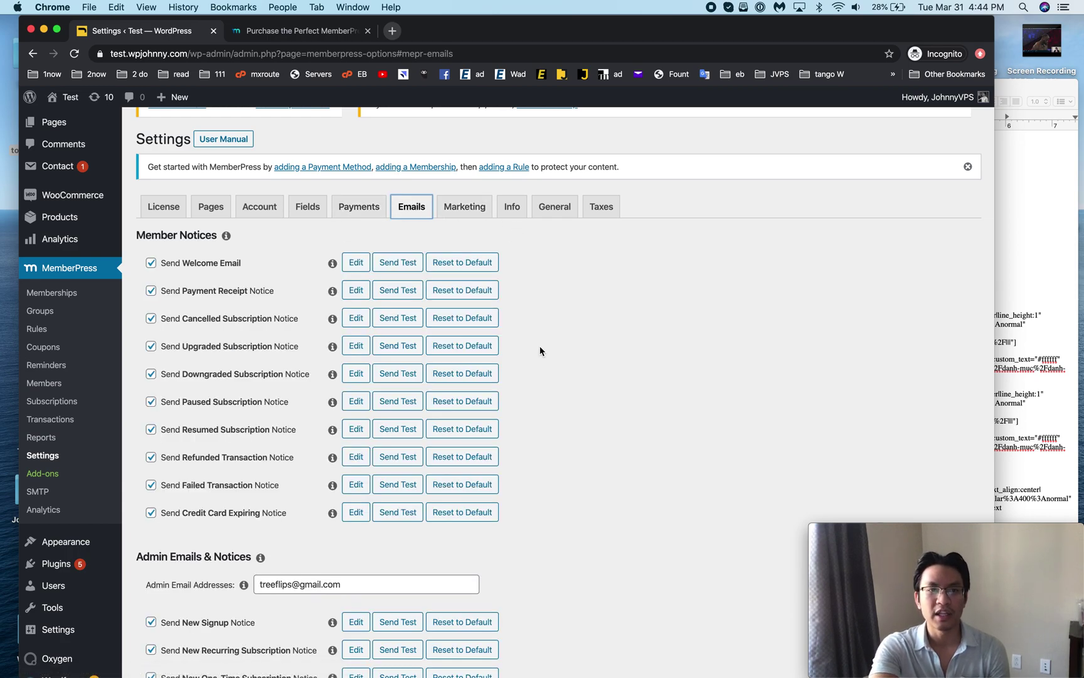
- Scroll through the member and admin e-mail notices, then show the Marketing opt-in and auto-responder options
scroll(540, 348, down, 5)
scroll(238, 439, up, 5)
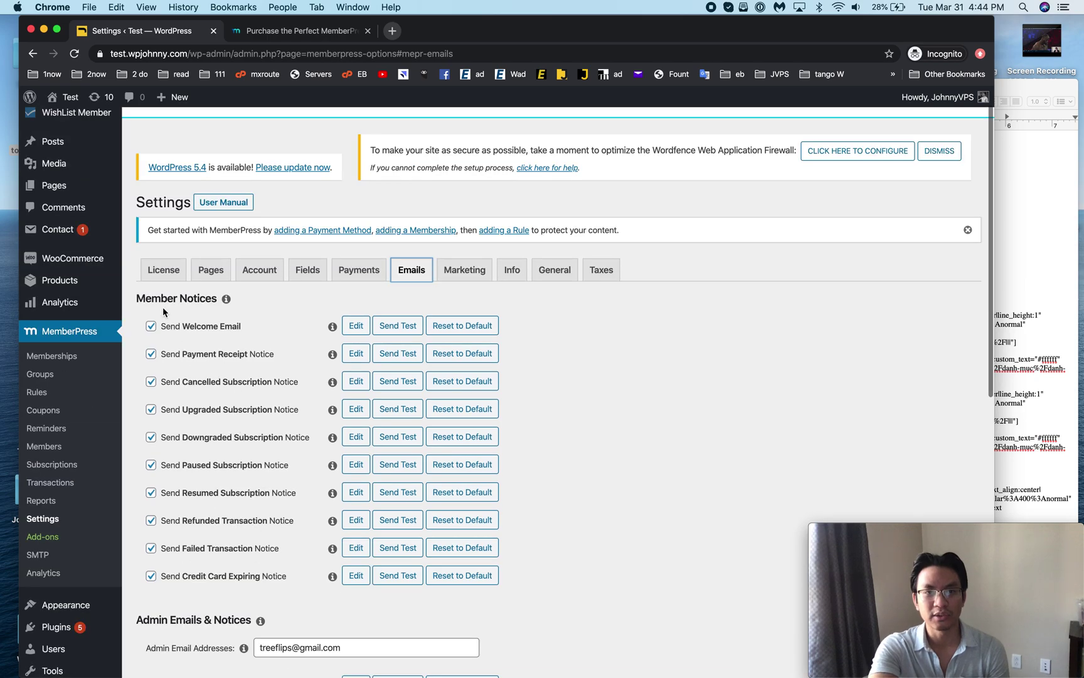
scroll(221, 532, down, 4)
scroll(222, 531, down, 5)
scroll(249, 203, up, 2)
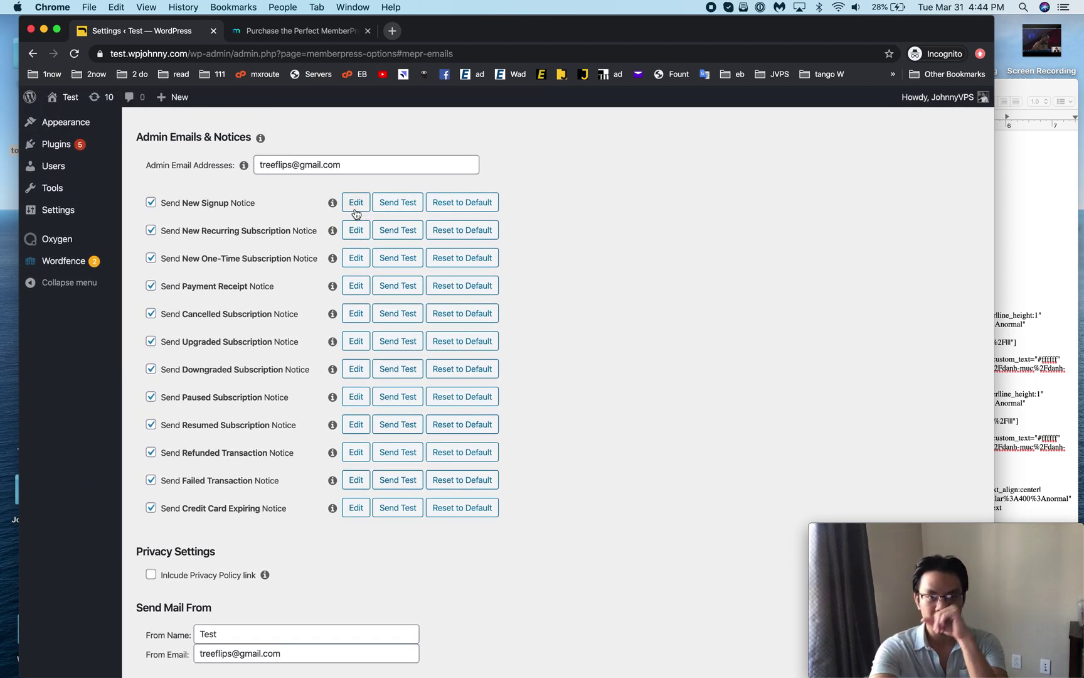
scroll(291, 274, down, 2)
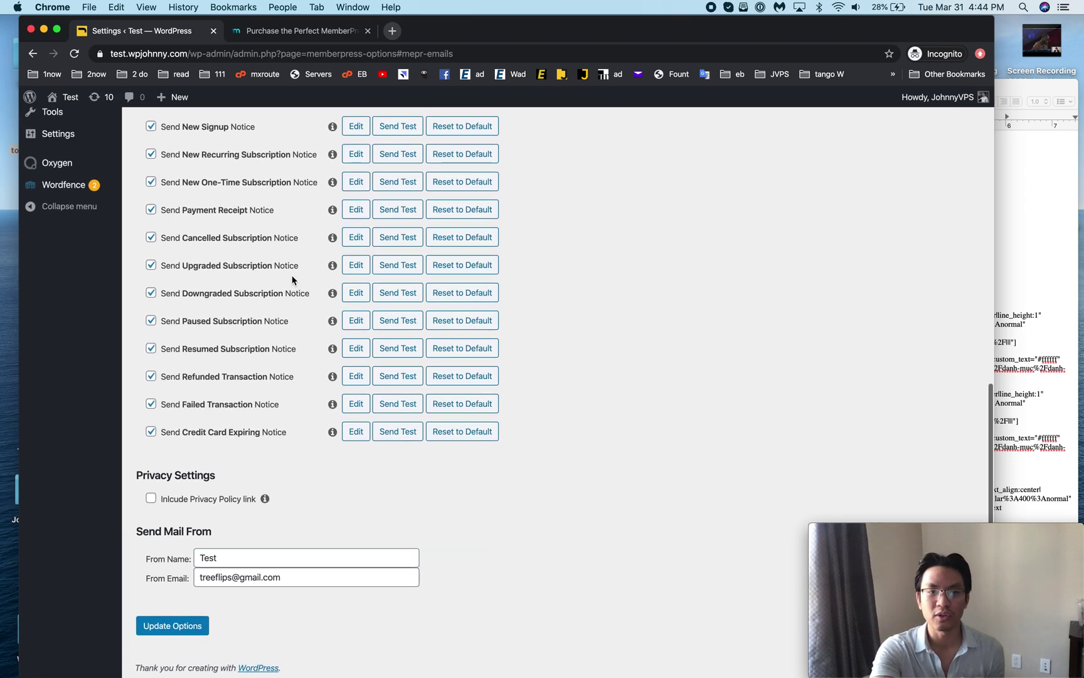
scroll(291, 274, up, 10)
click(468, 305)
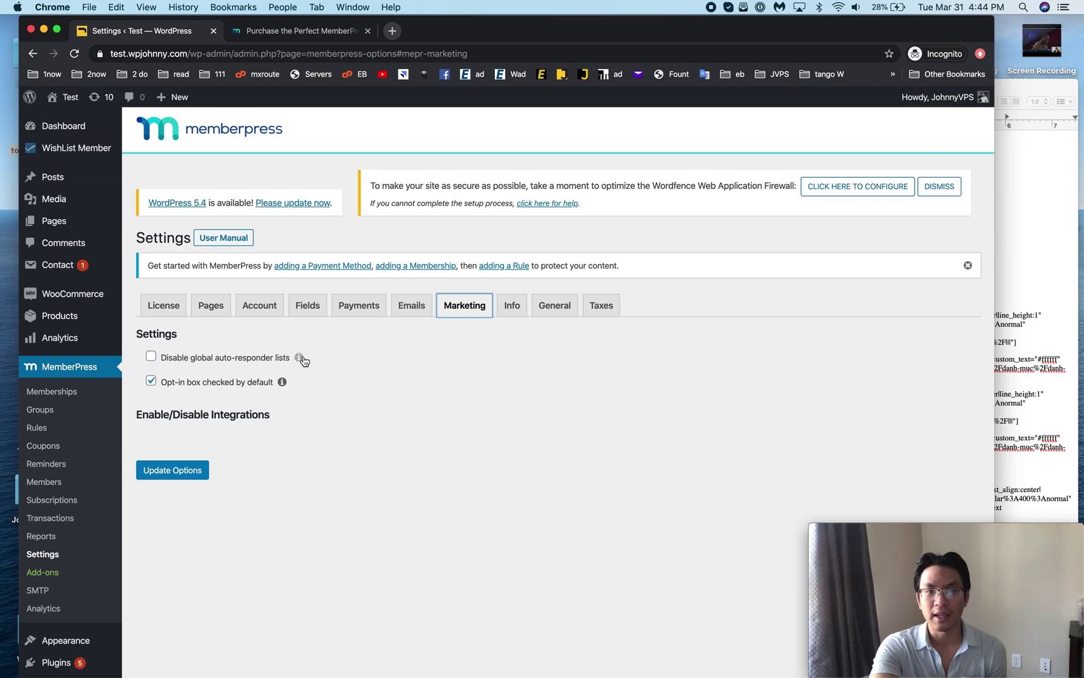
- Step through the Info, General and Taxes settings tabs, ending on the License tab
click(516, 309)
scroll(547, 415, down, 4)
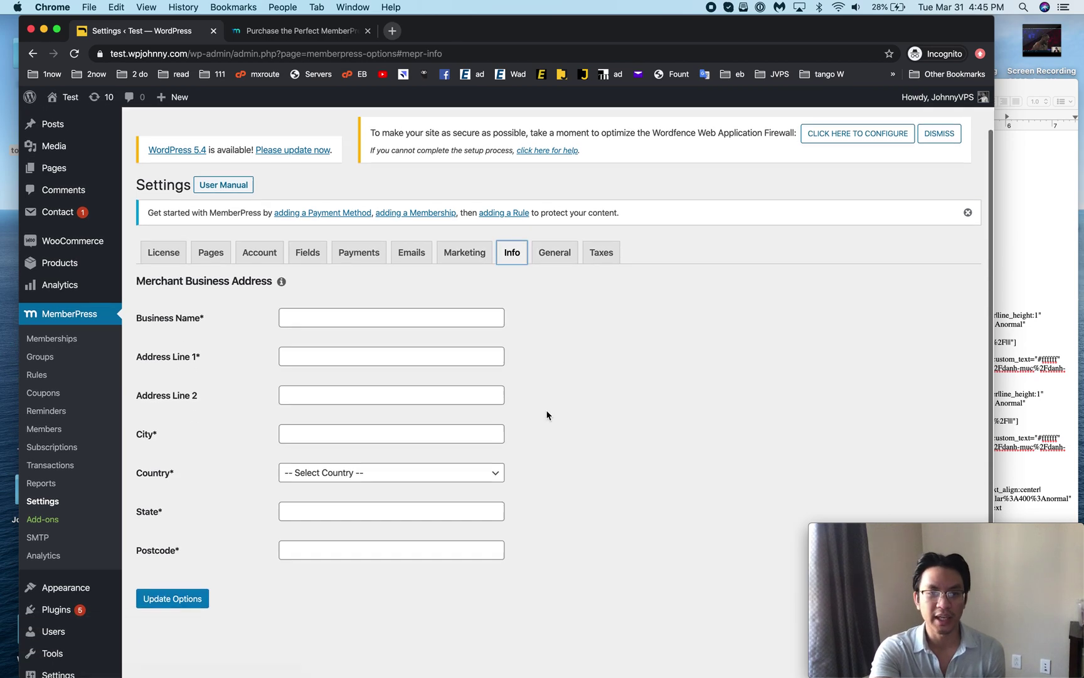
scroll(547, 415, up, 3)
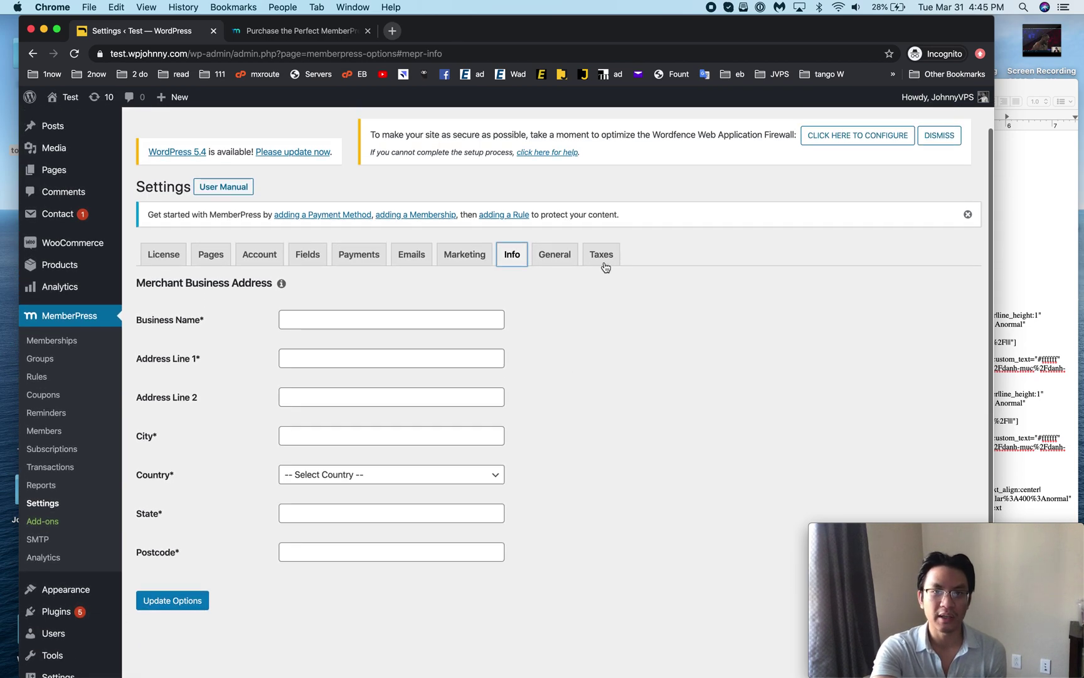
click(565, 254)
scroll(529, 378, down, 5)
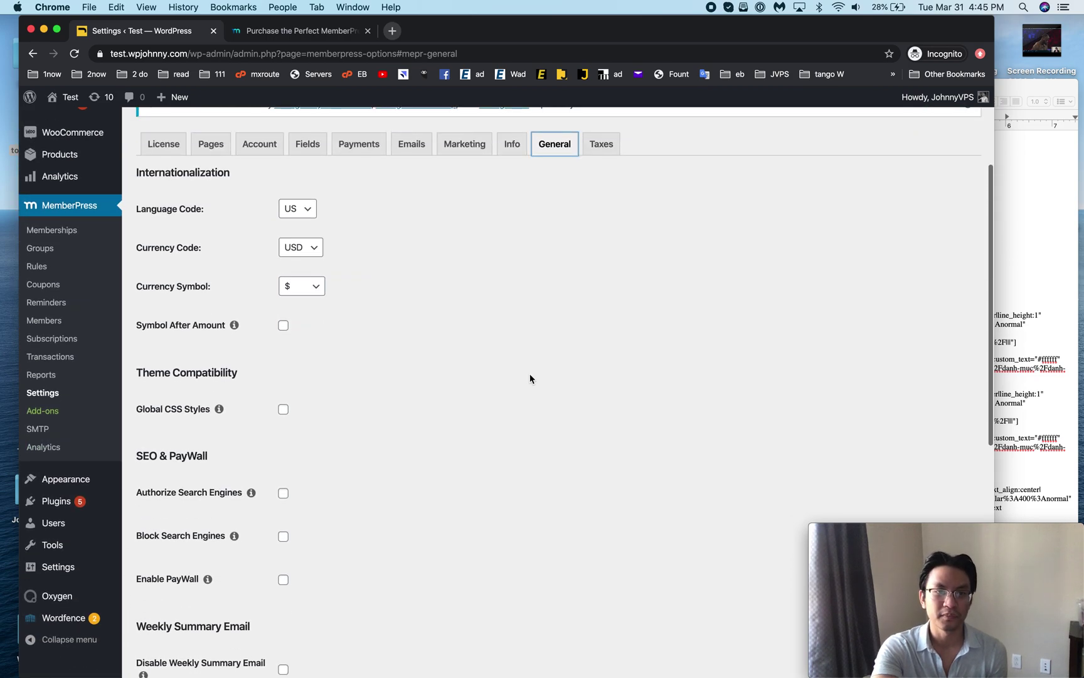
scroll(564, 270, up, 1)
click(601, 164)
scroll(377, 448, up, 5)
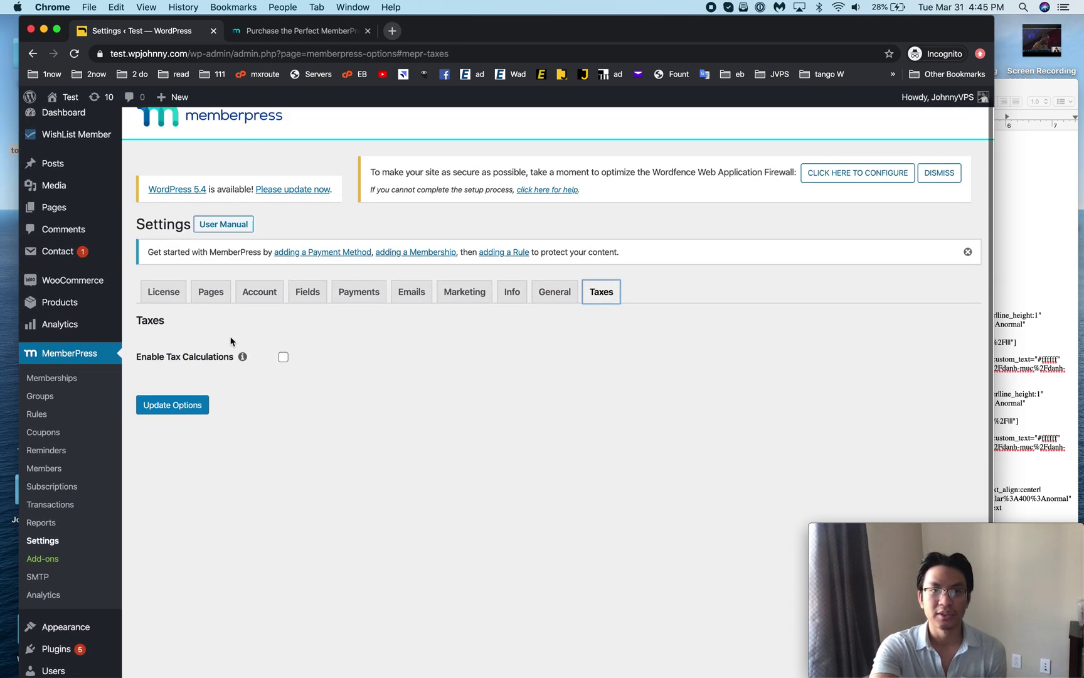
click(165, 293)
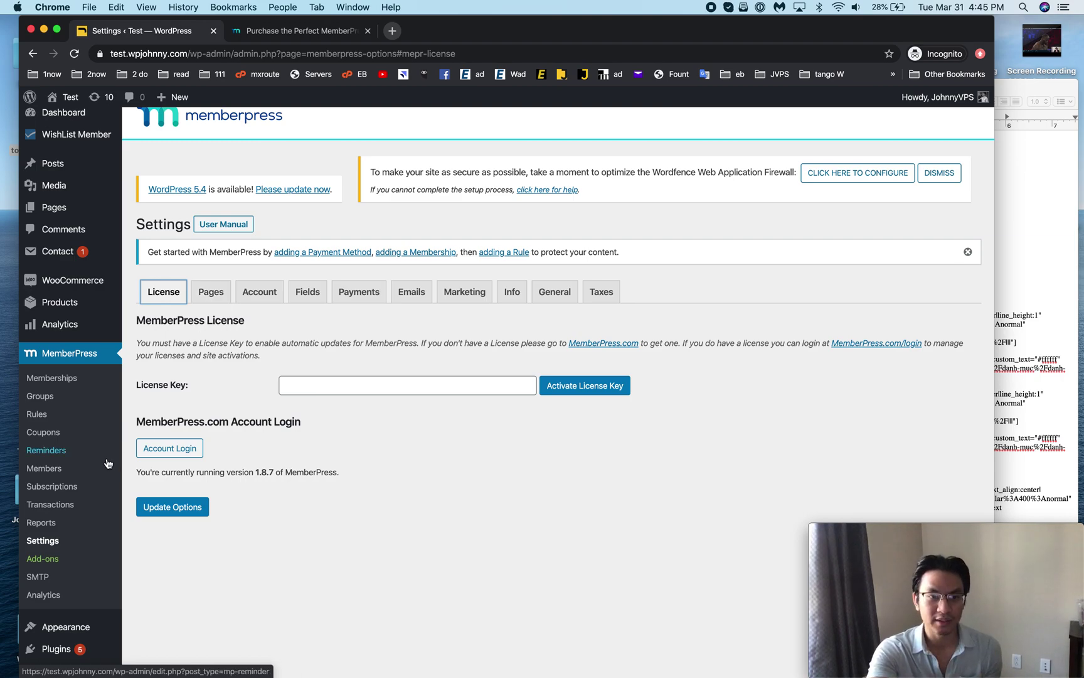
- Open the empty Memberships list, then the empty Groups list
click(66, 384)
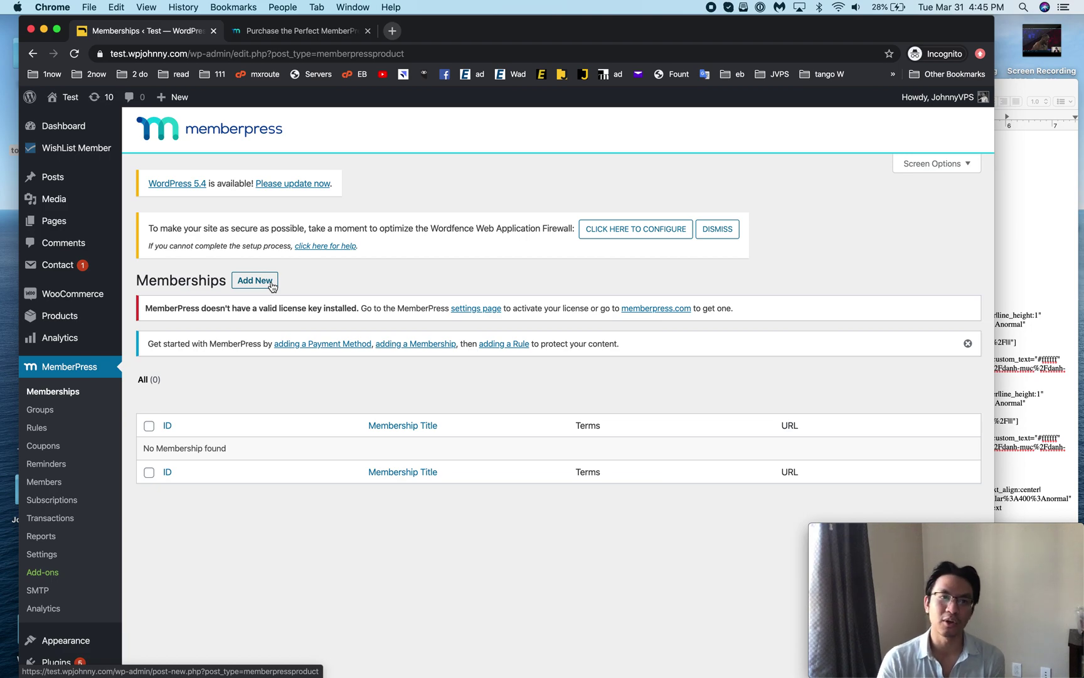
click(72, 409)
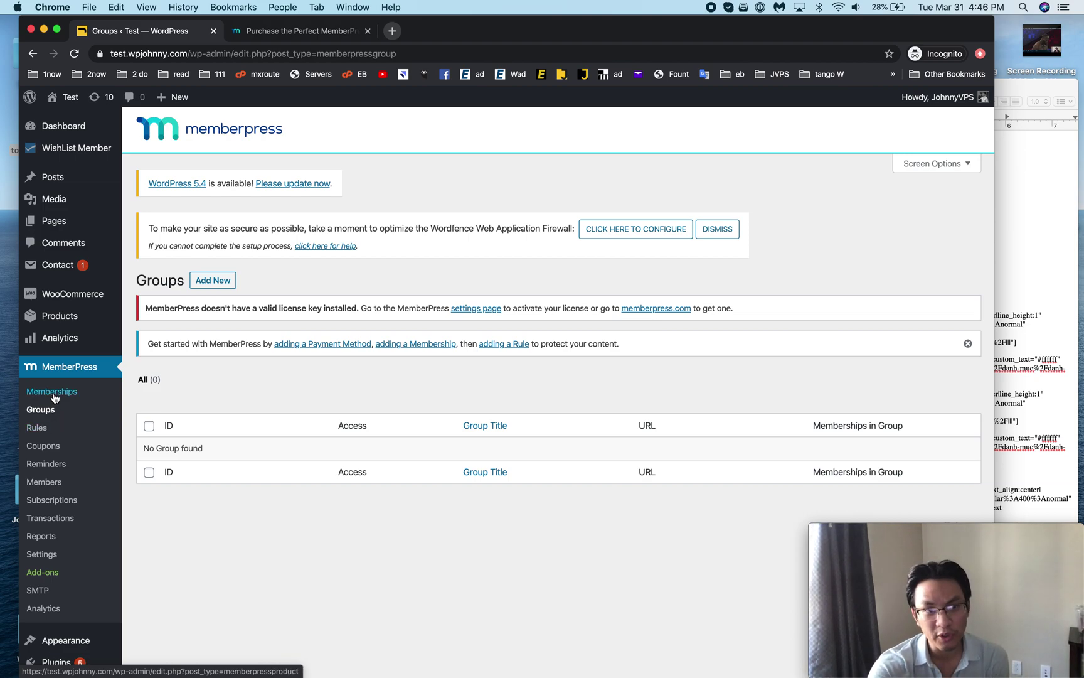
- From the Rules list start a new rule and collapse the Oxygen box on its form
click(38, 427)
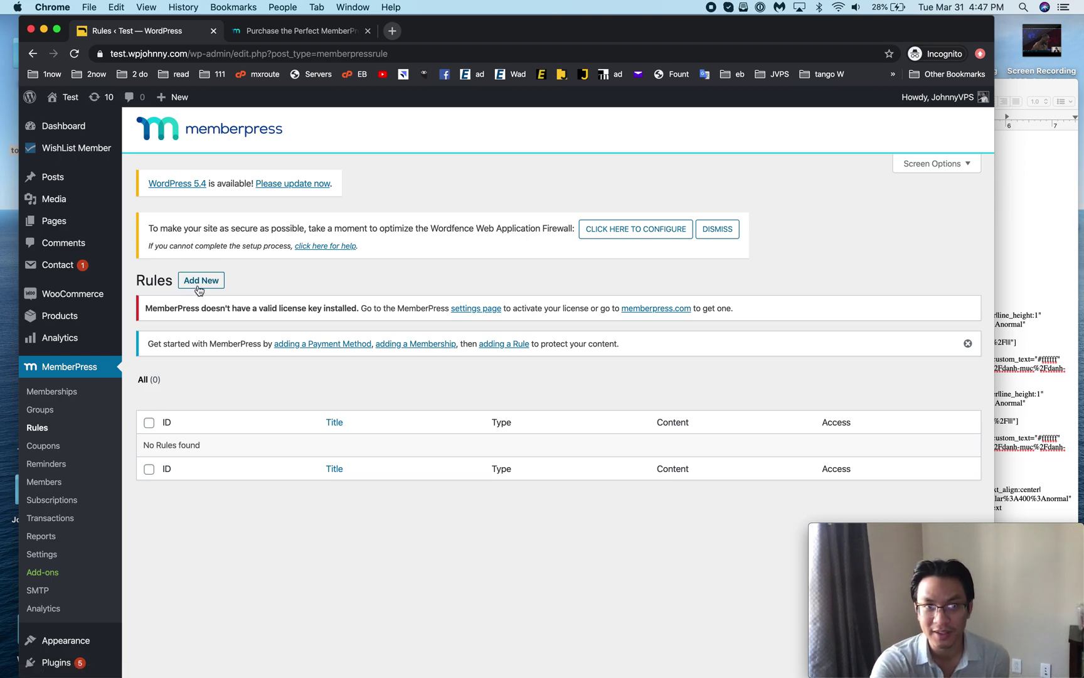
click(199, 287)
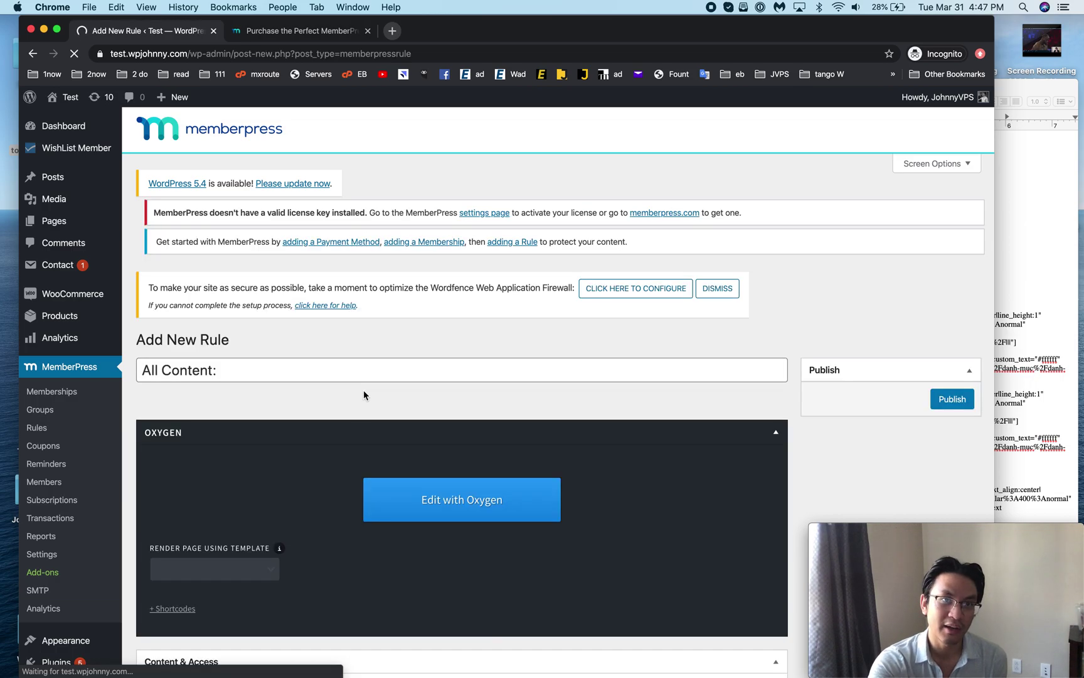
scroll(728, 473, down, 5)
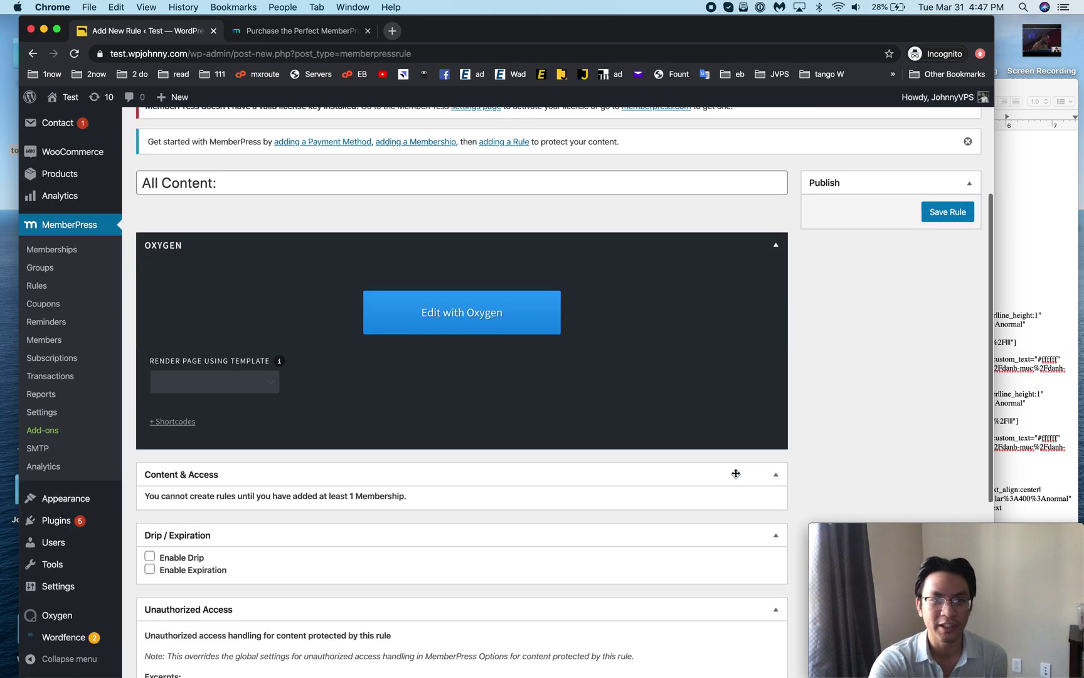
scroll(554, 474, down, 3)
scroll(502, 464, up, 6)
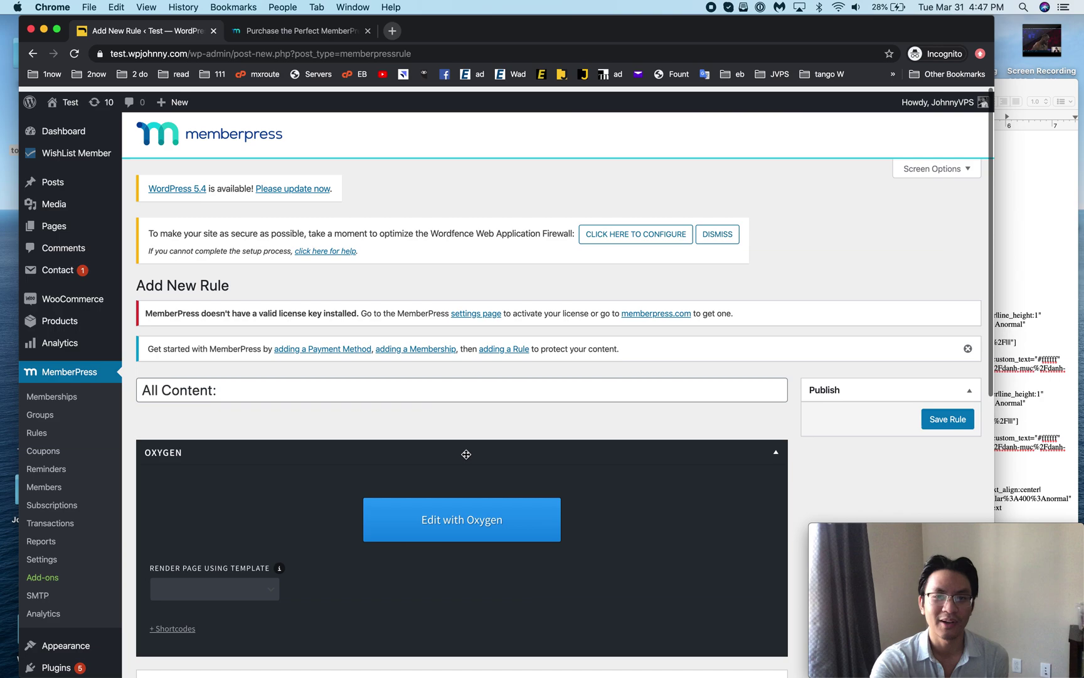
click(763, 448)
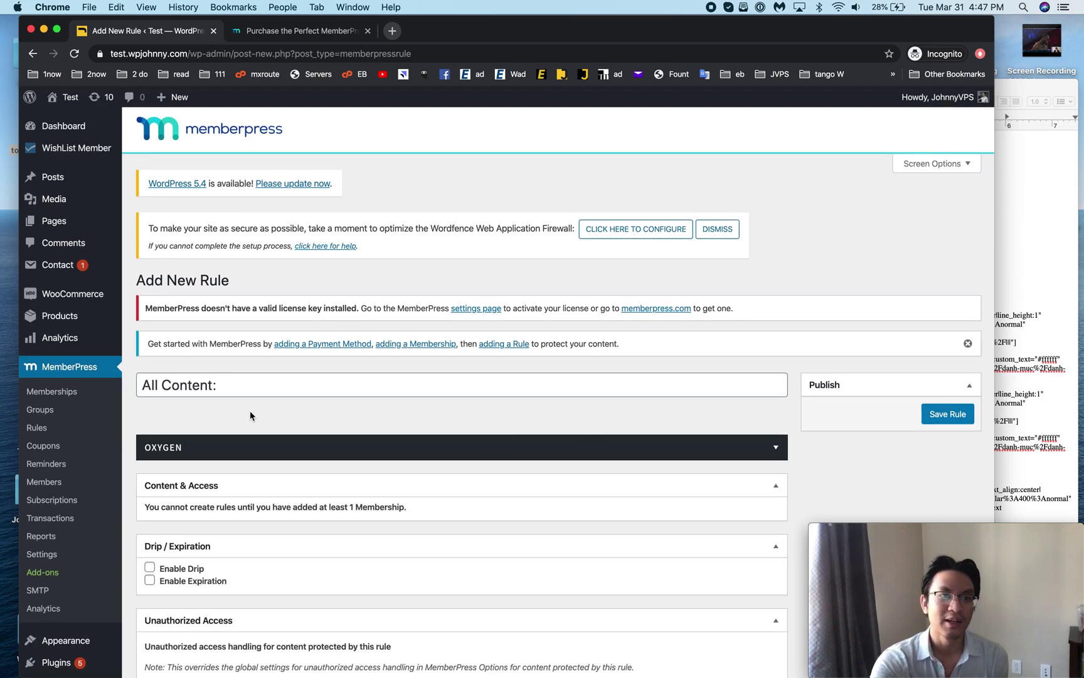
- View the empty Coupons list, then open and reload the empty Reminders list
click(49, 446)
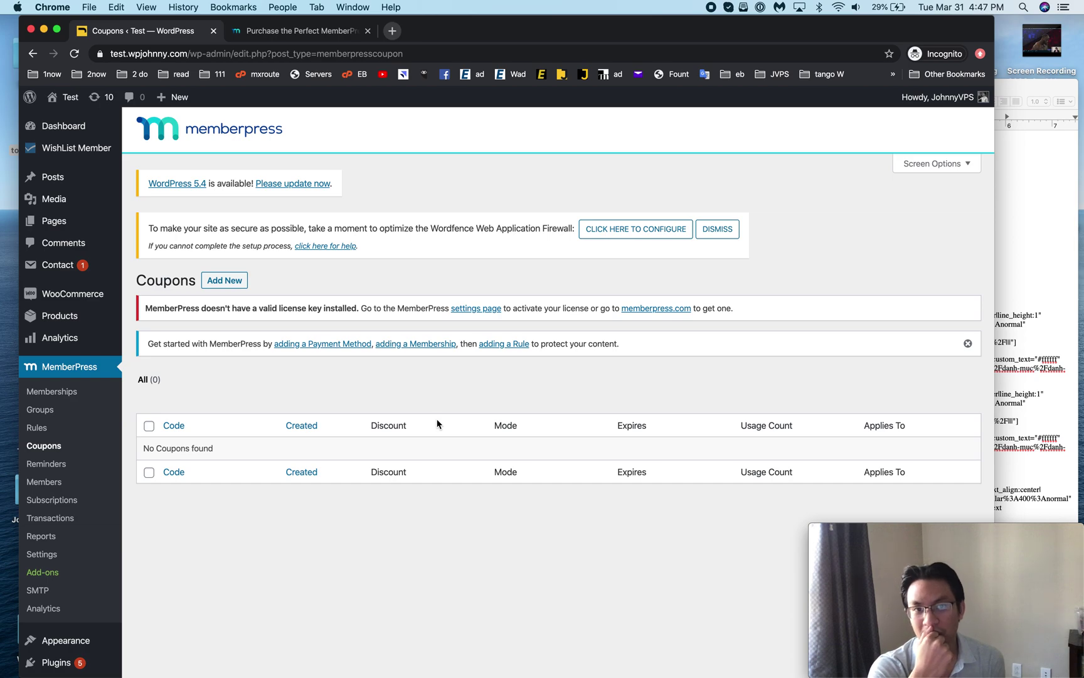
click(59, 466)
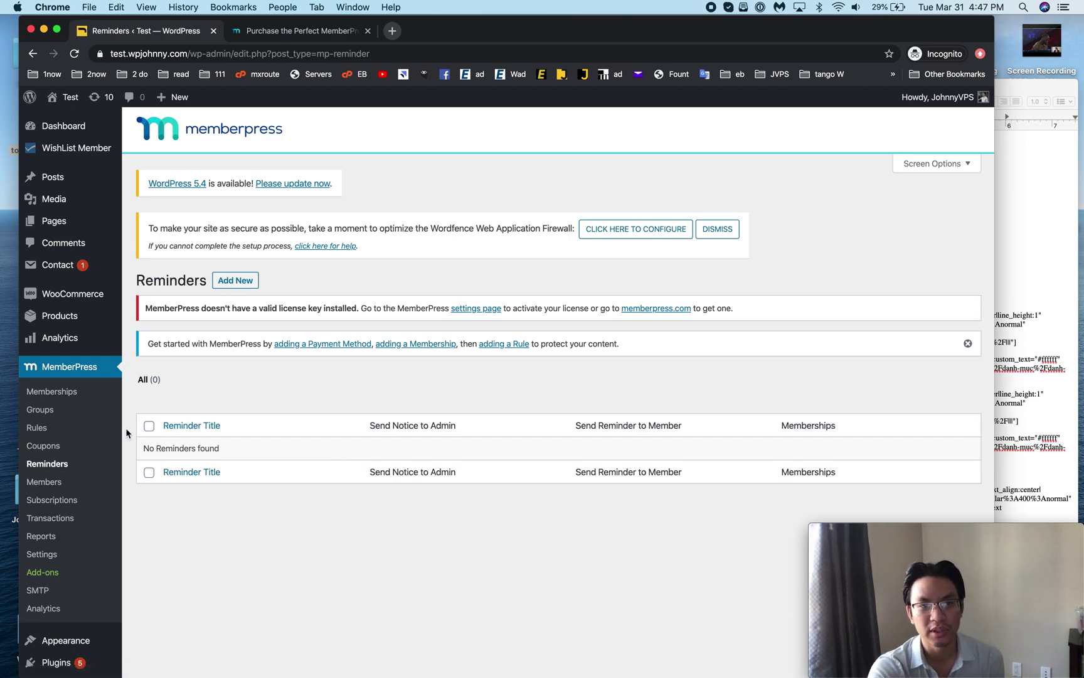
click(67, 464)
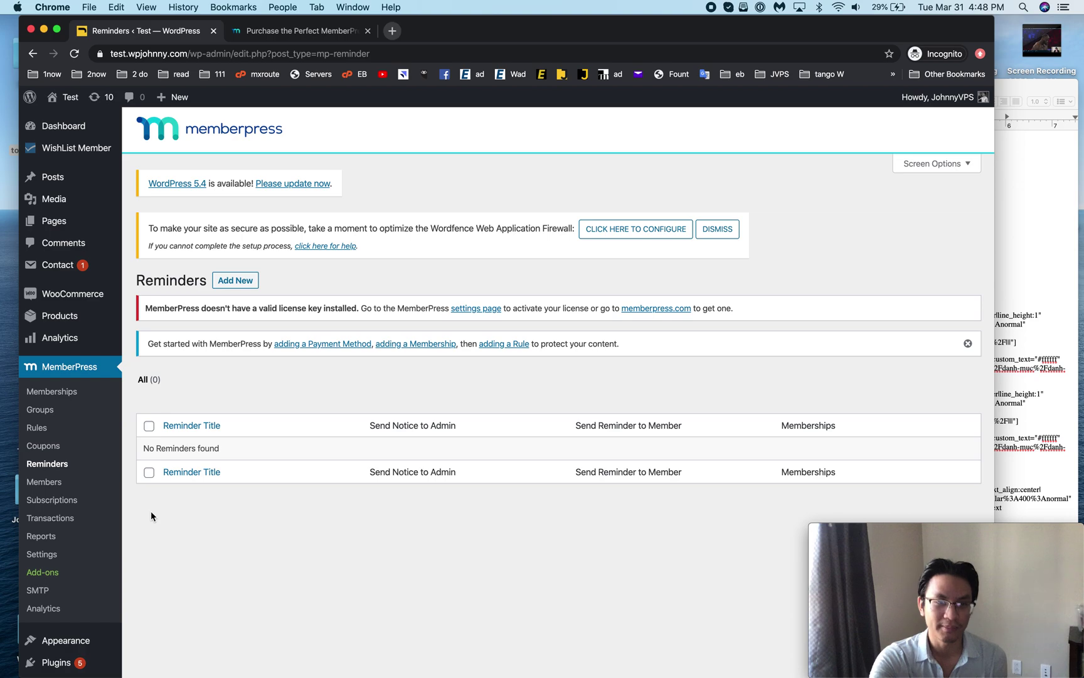
- Go to the MemberPress Members page
click(63, 482)
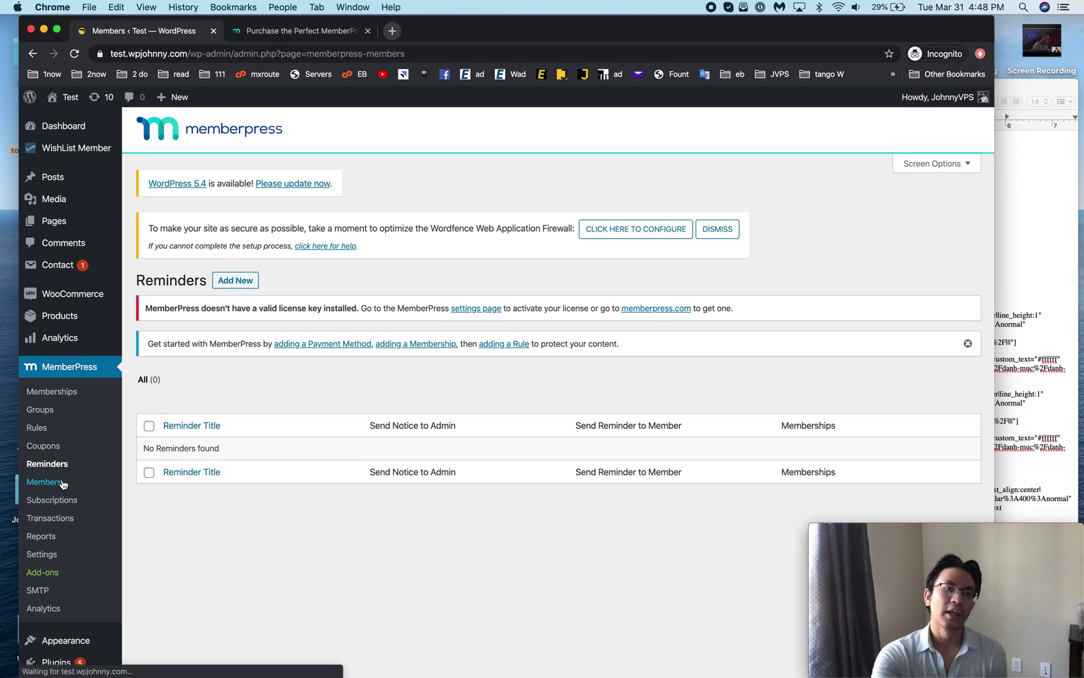
scroll(292, 421, down, 5)
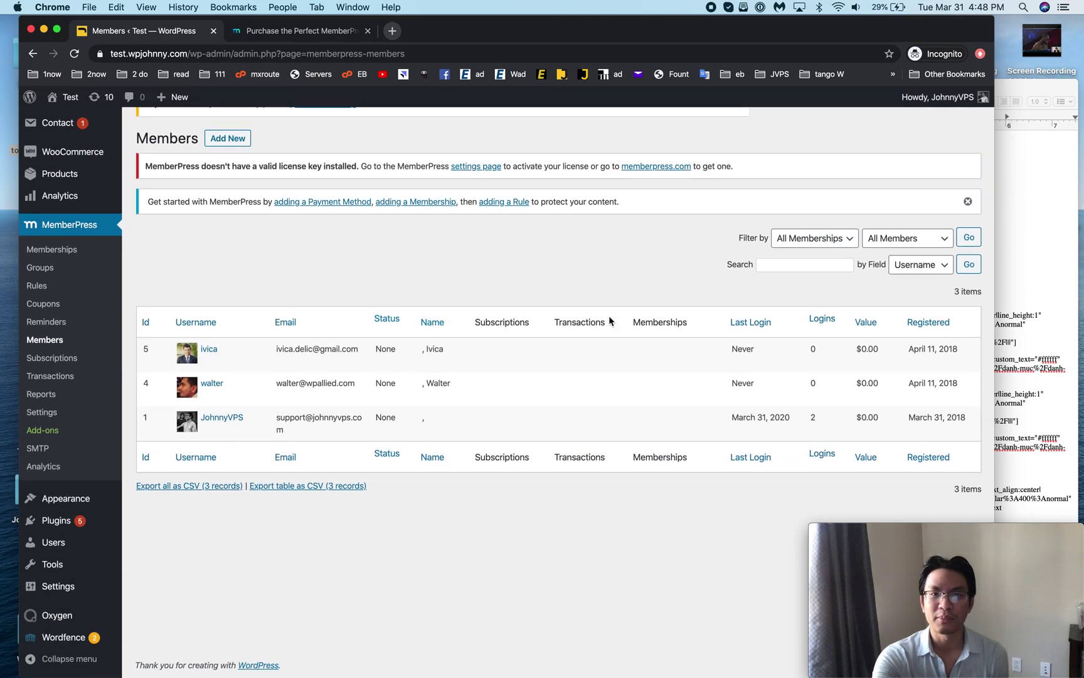
scroll(622, 266, up, 3)
scroll(609, 358, up, 1)
scroll(596, 454, down, 3)
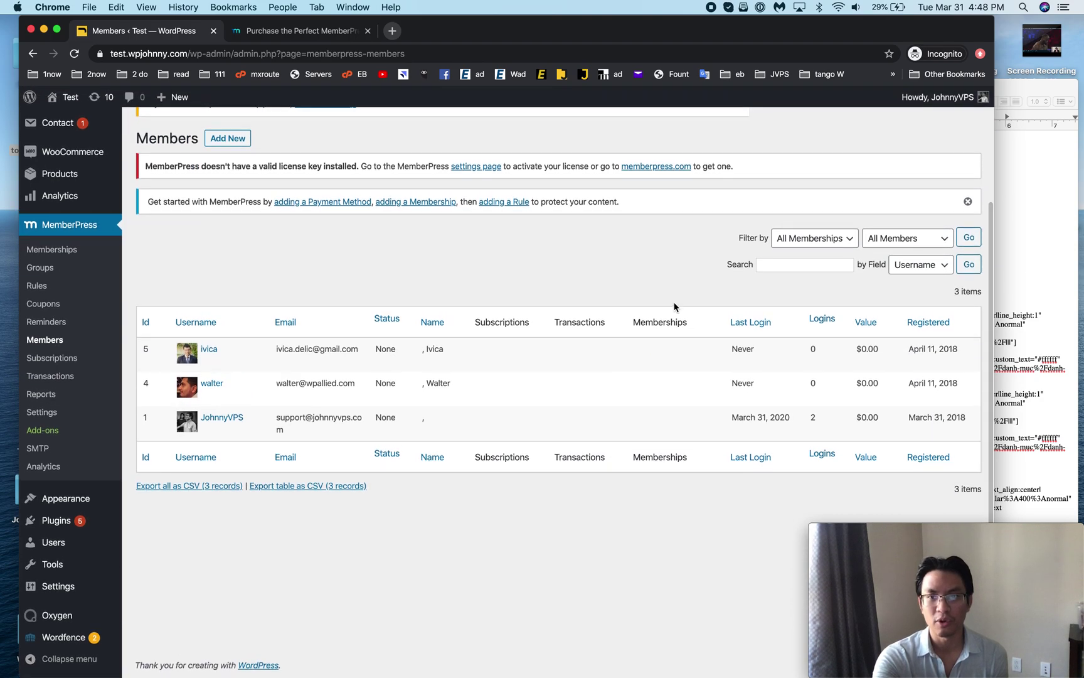
click(903, 239)
click(861, 237)
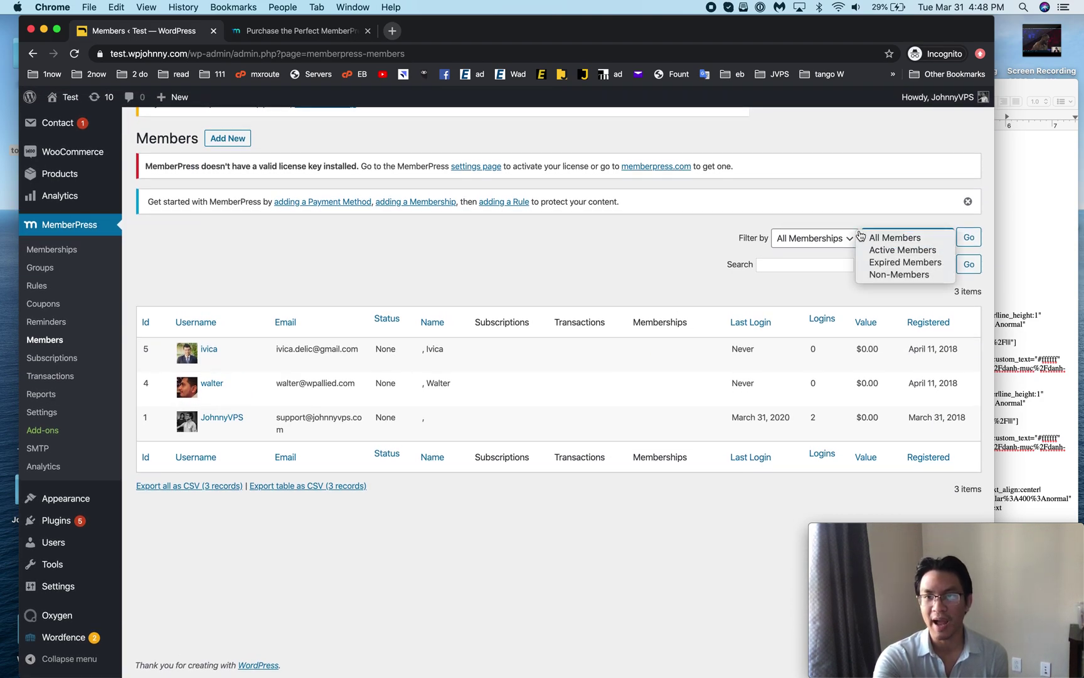
click(831, 237)
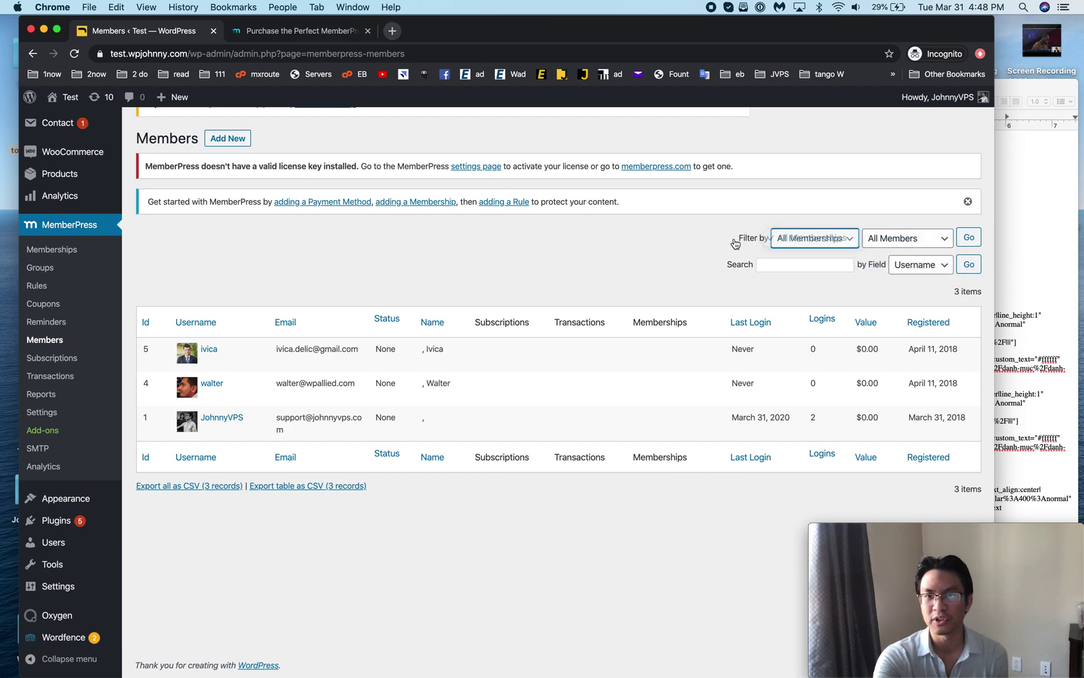
click(801, 244)
click(807, 251)
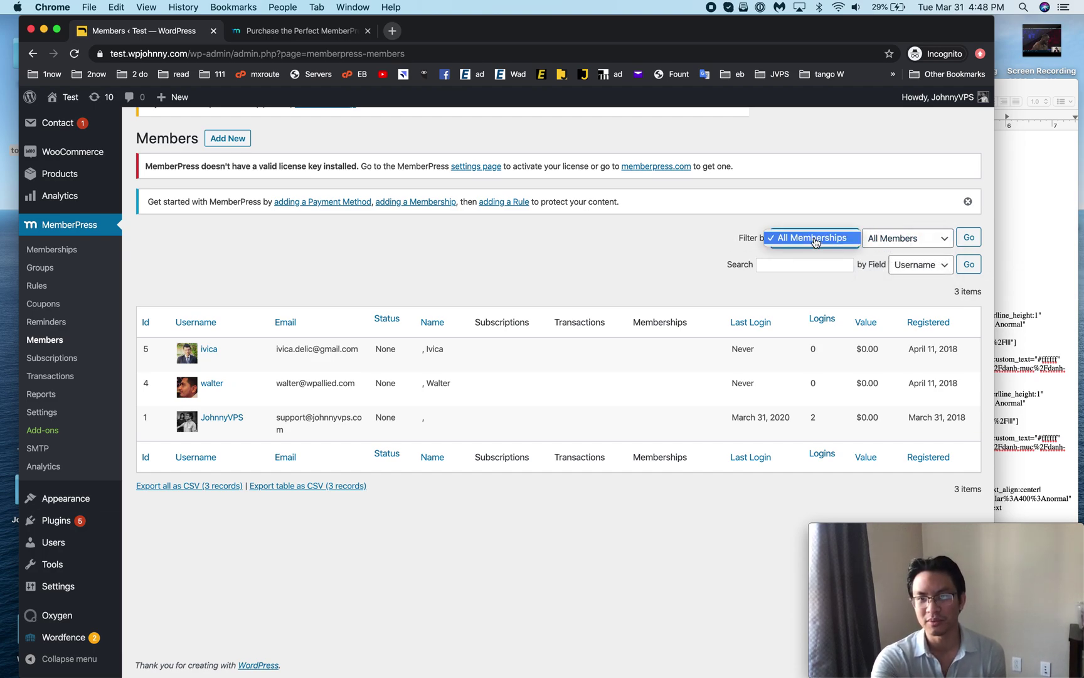
click(693, 276)
click(917, 270)
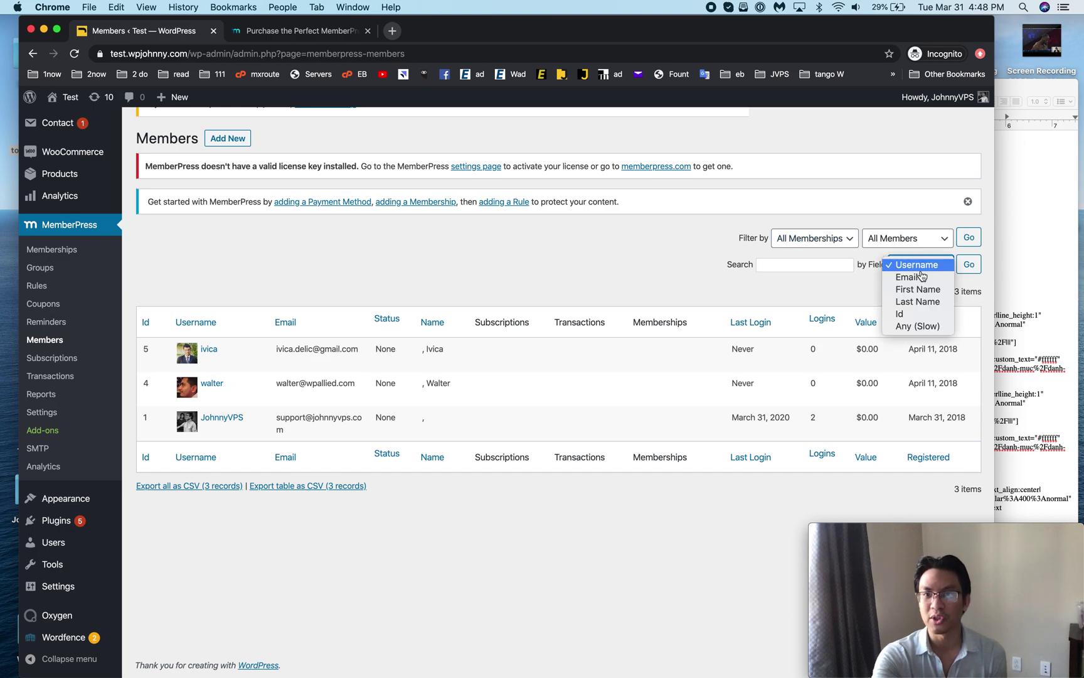
click(669, 268)
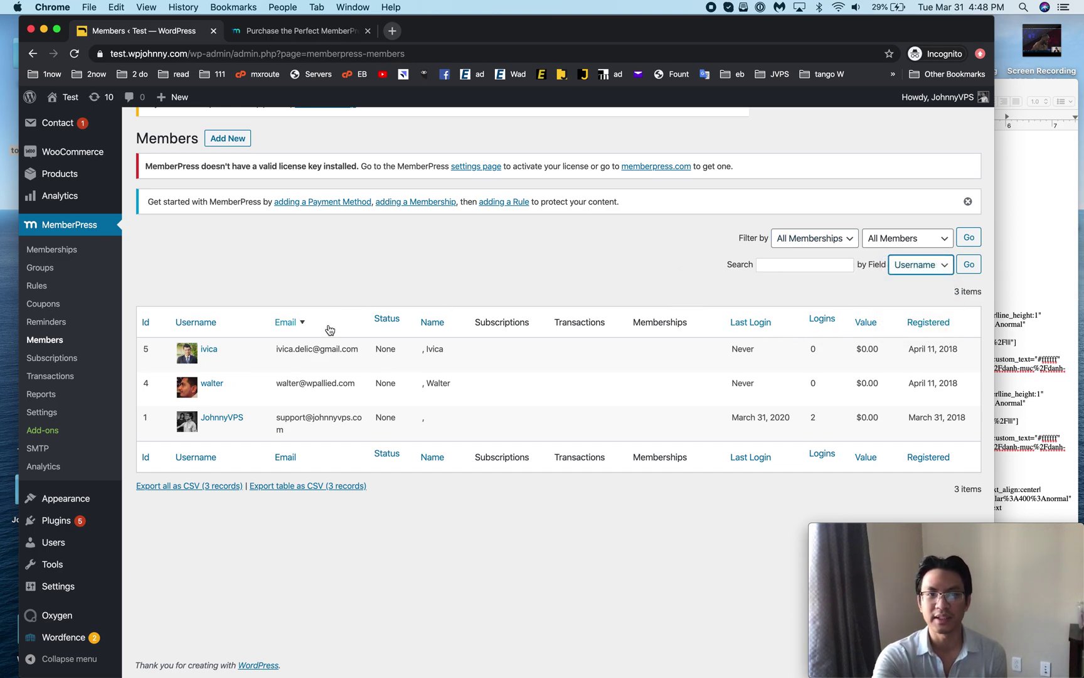
click(307, 256)
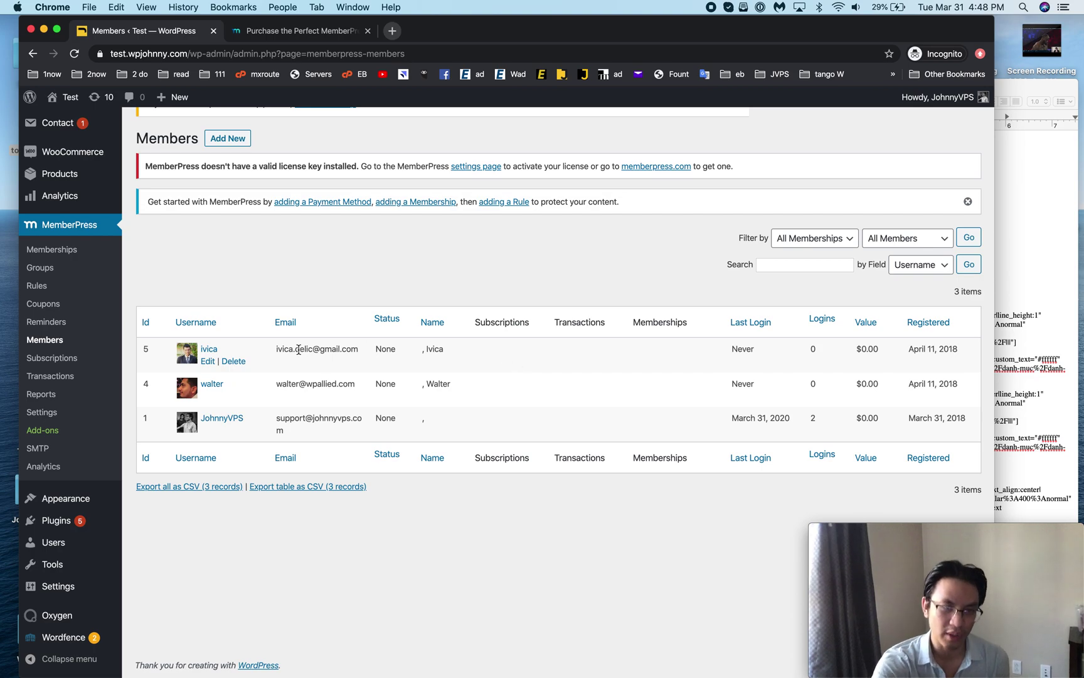
click(42, 359)
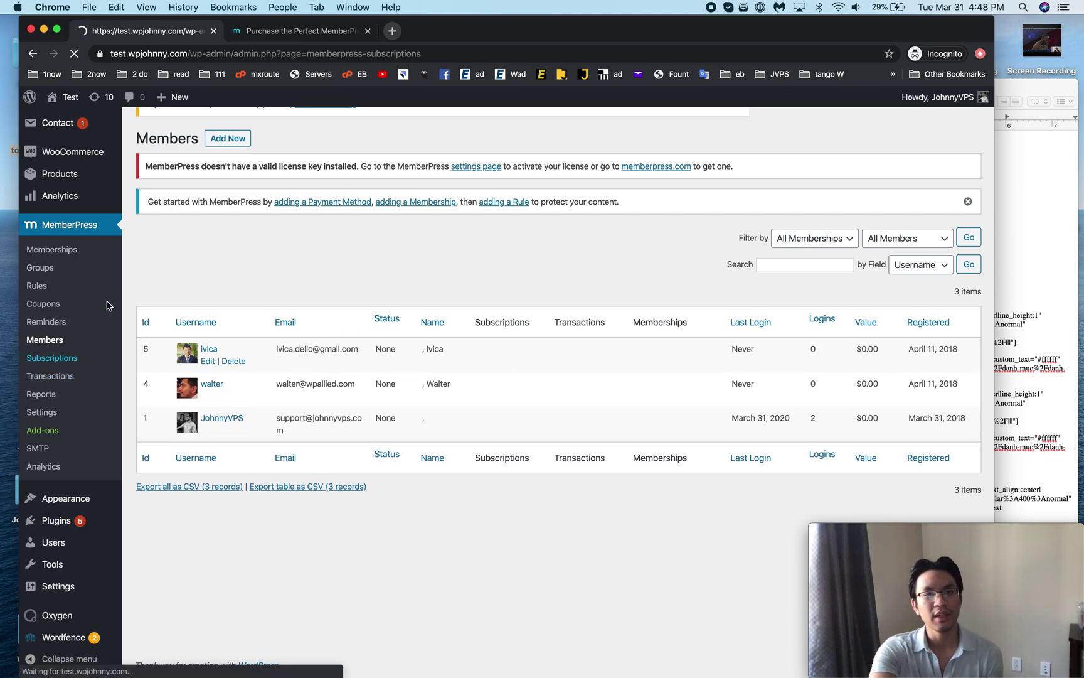
- Check the empty Subscriptions list showing 0 recurring and 0 non-recurring subscriptions
scroll(307, 445, down, 2)
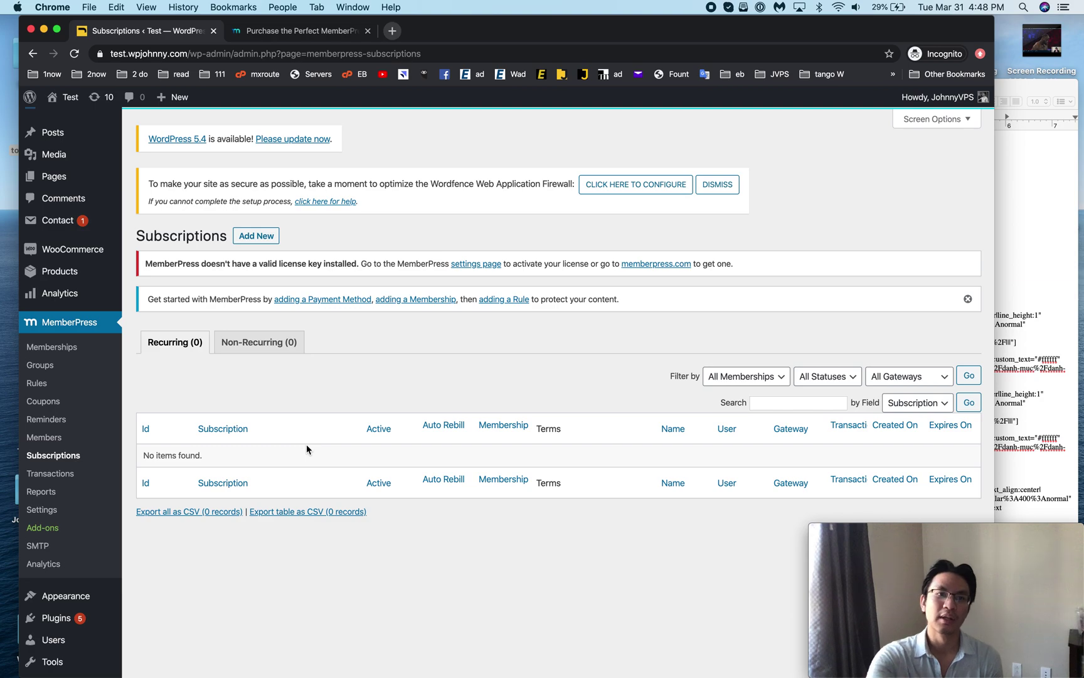
click(68, 475)
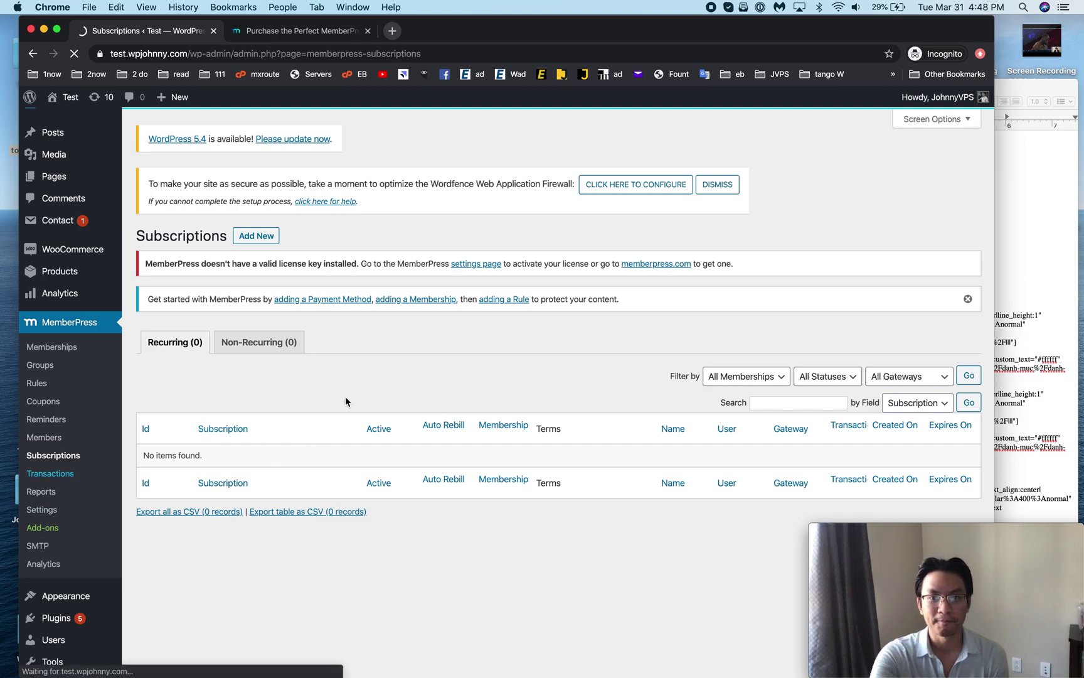
- Scroll through the Transactions list, which has no transactions yet
scroll(344, 395, down, 1)
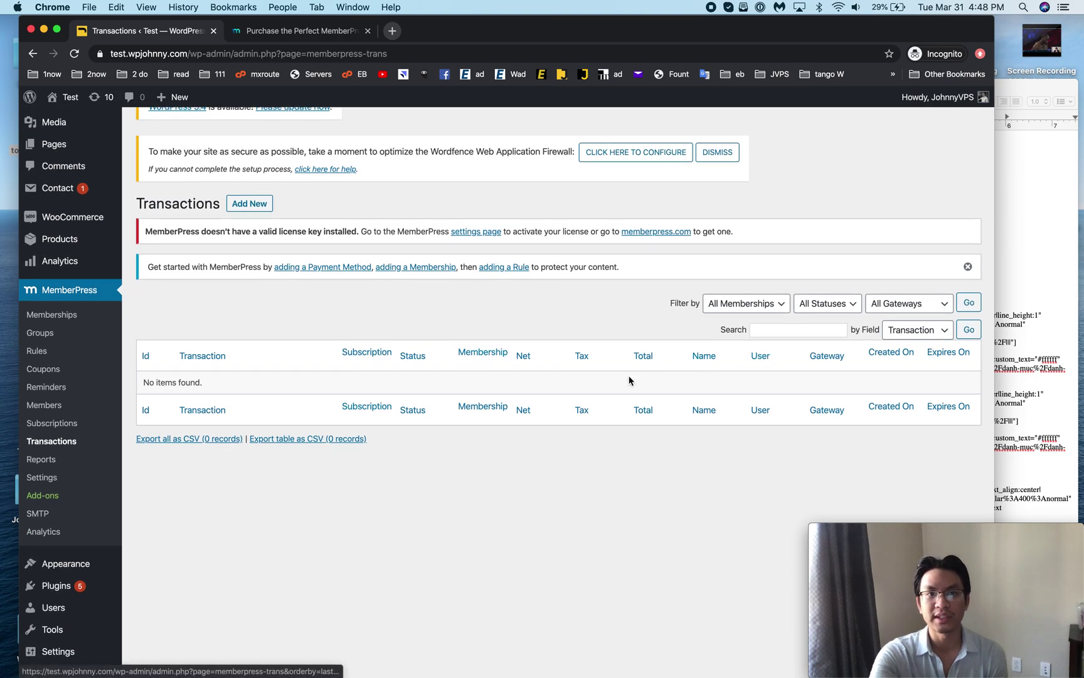
scroll(629, 380, up, 2)
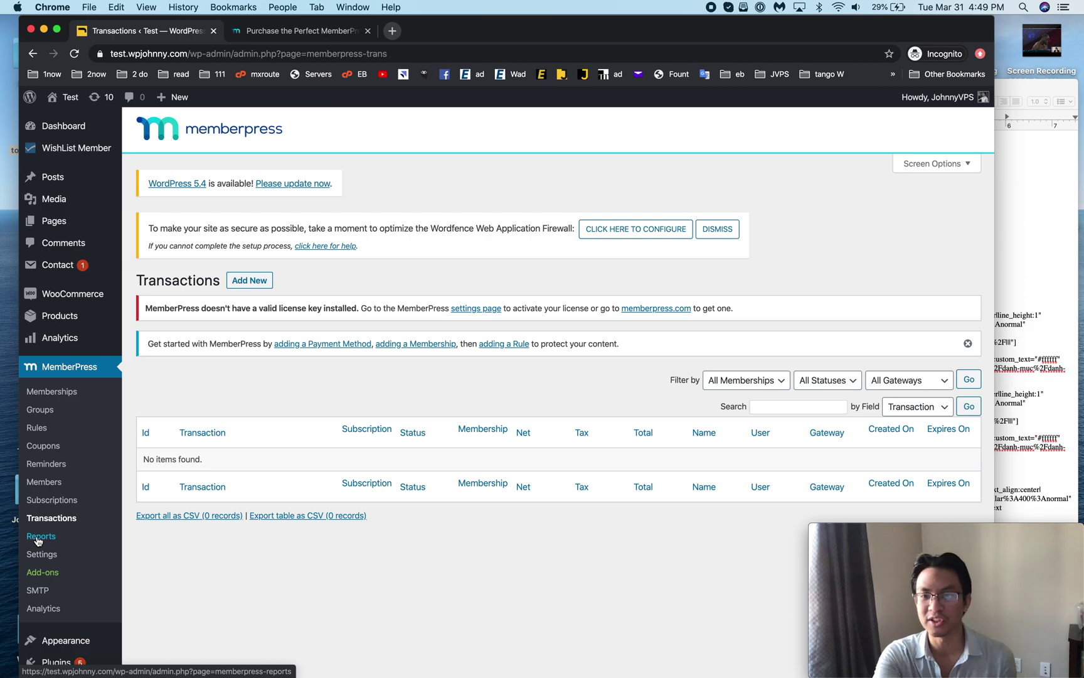
click(39, 537)
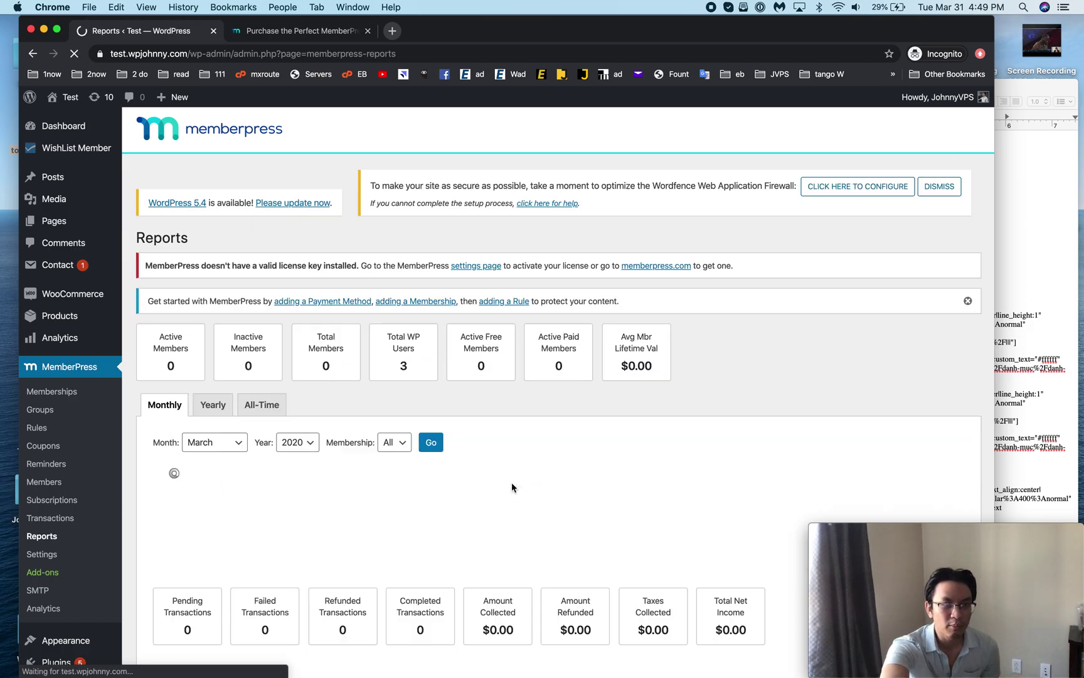
- Show the MemberPress monthly report for May 2020
scroll(422, 371, down, 15)
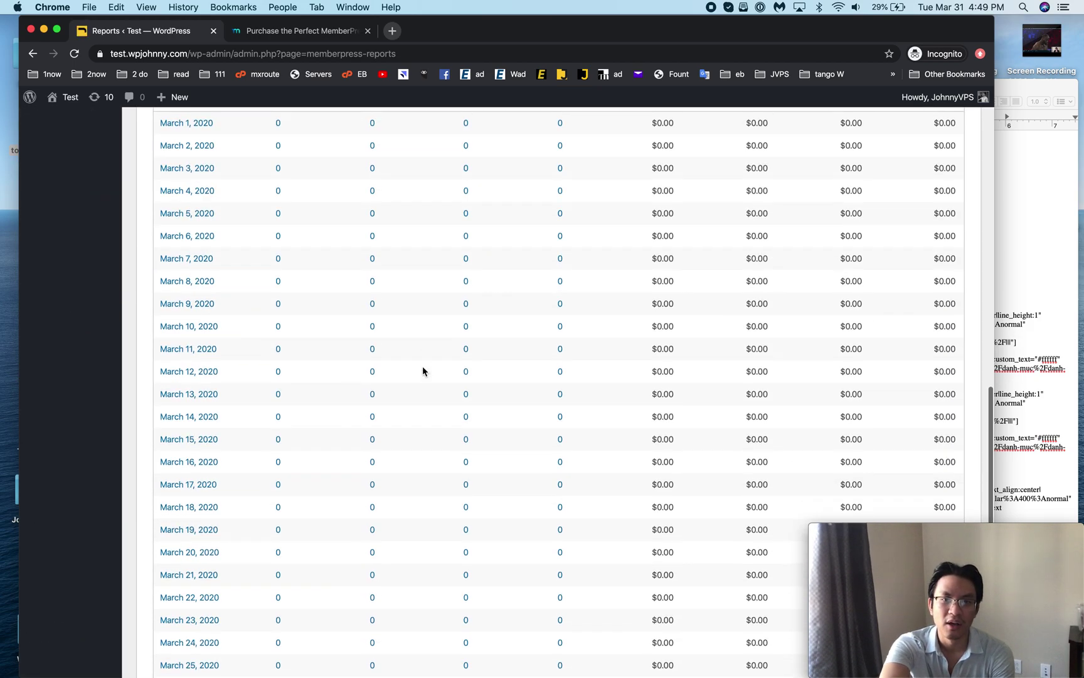
scroll(423, 371, up, 9)
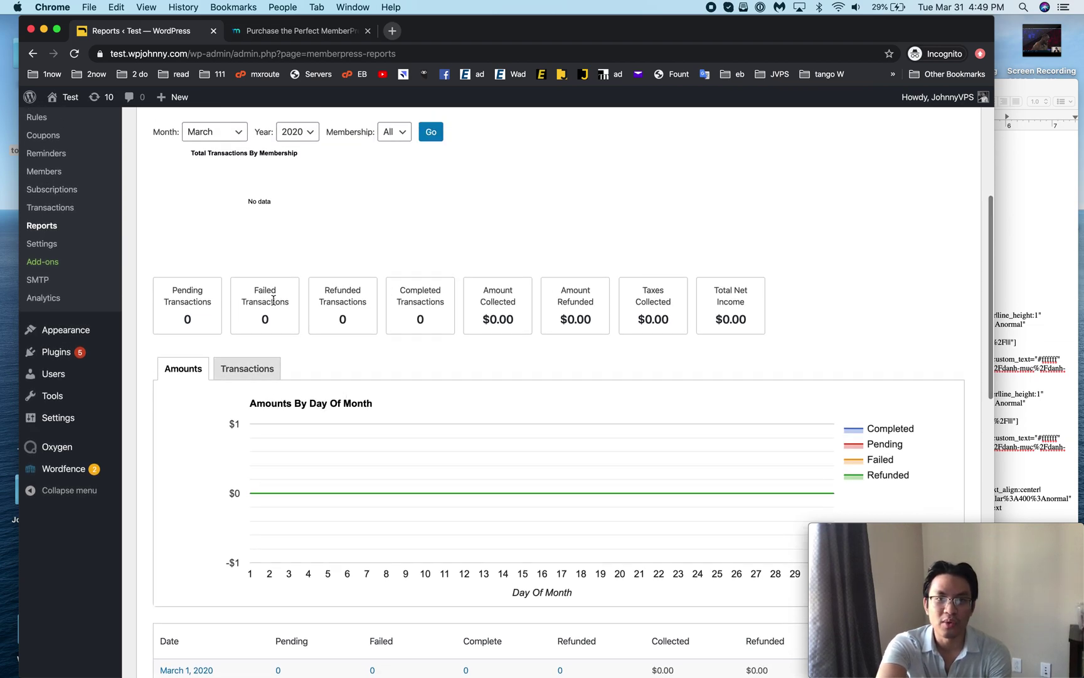
scroll(409, 310, up, 3)
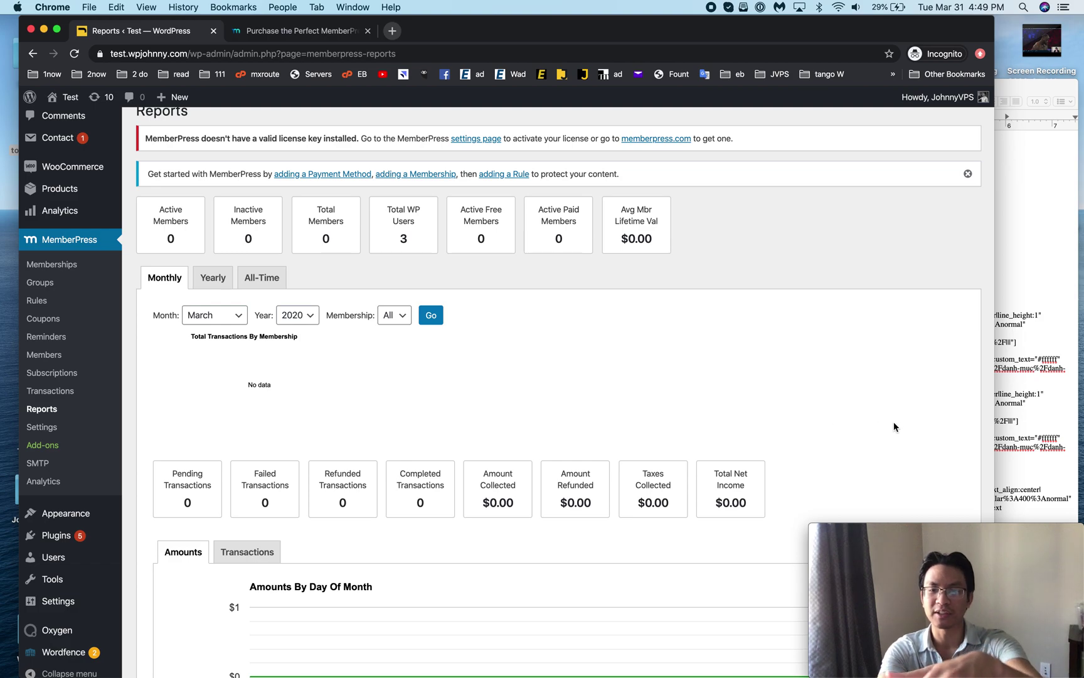
click(238, 314)
click(208, 340)
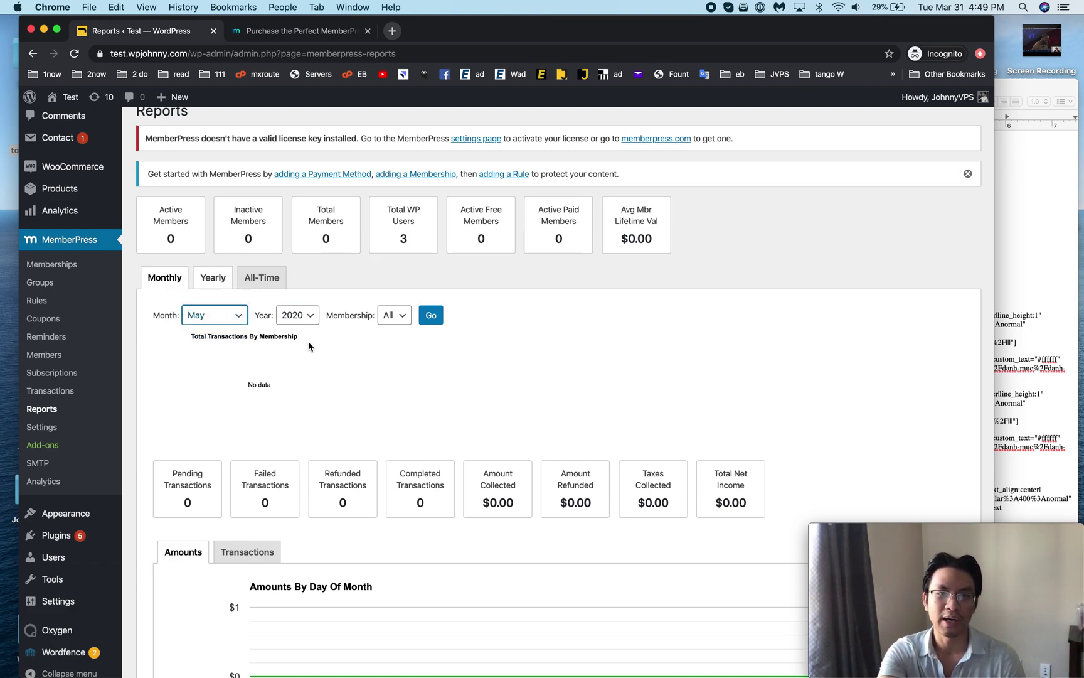
click(301, 315)
click(302, 316)
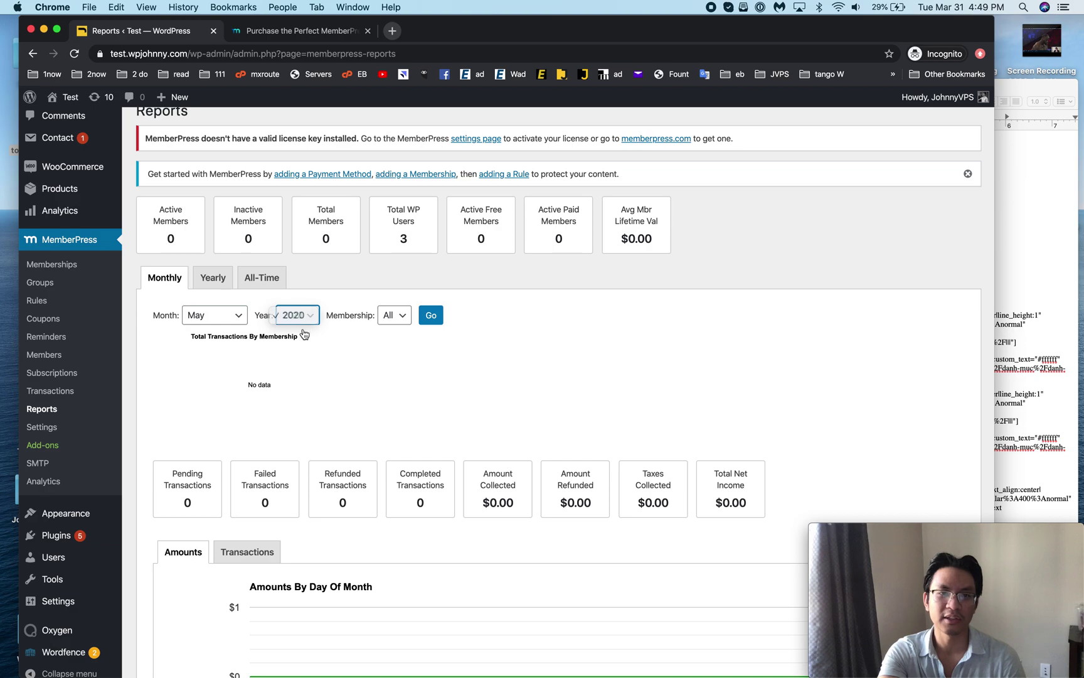
- Switch the report to yearly, then all-time figures, and scroll through the totals
click(213, 279)
click(267, 281)
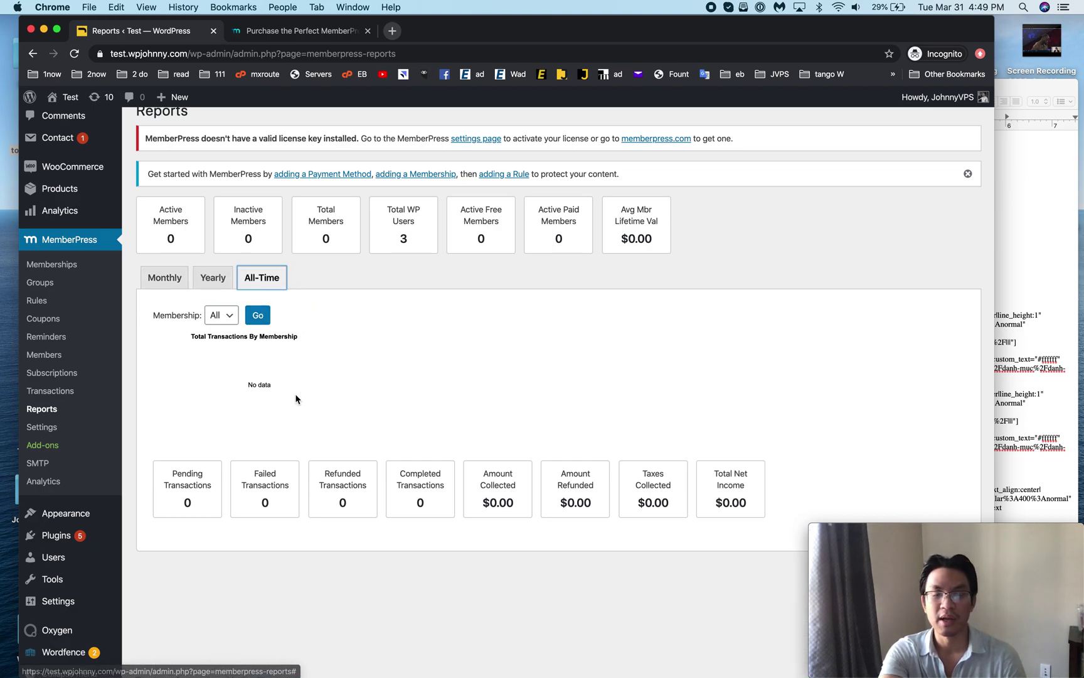
scroll(295, 399, down, 1)
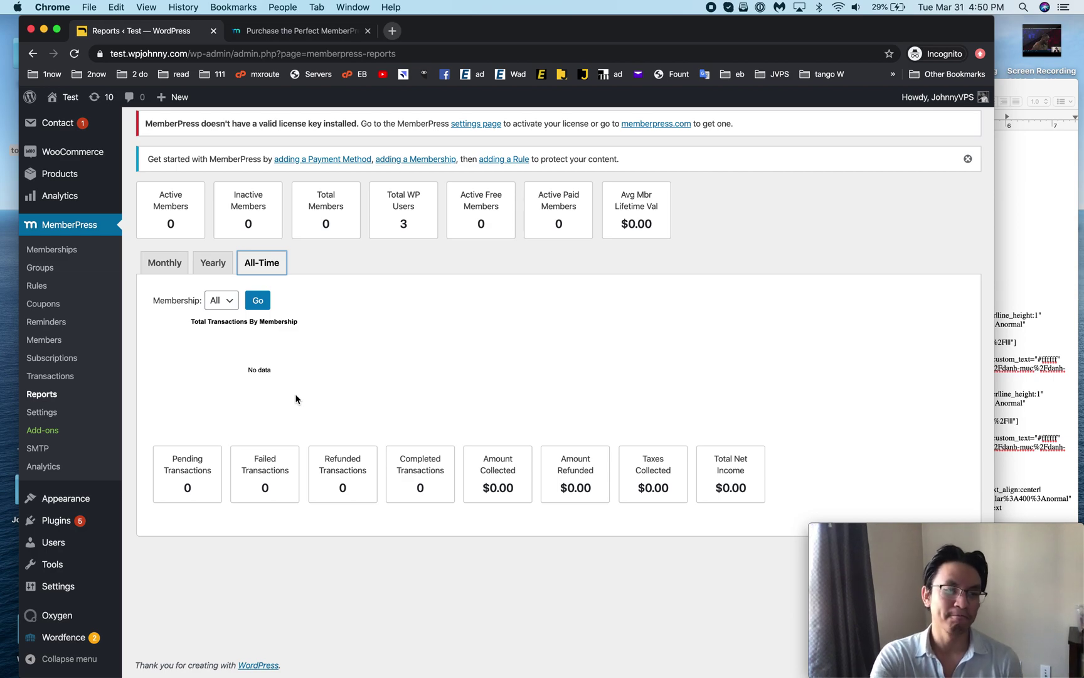
click(40, 412)
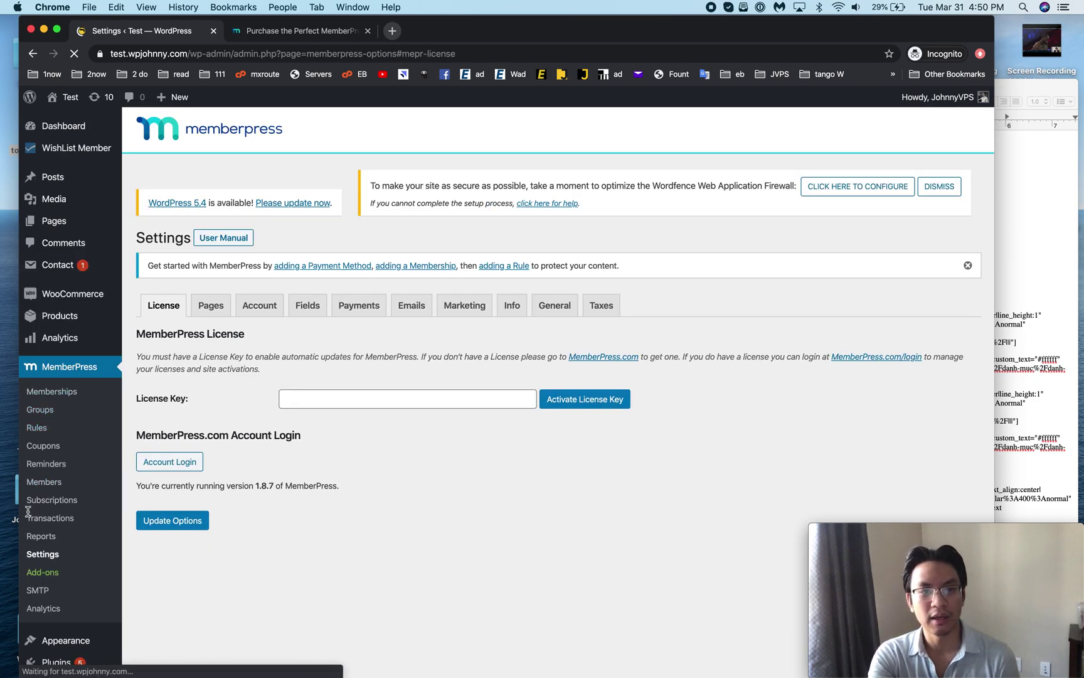
- Go from Settings to the Add-ons page, which reports no add-ons found for the license
scroll(48, 477, down, 2)
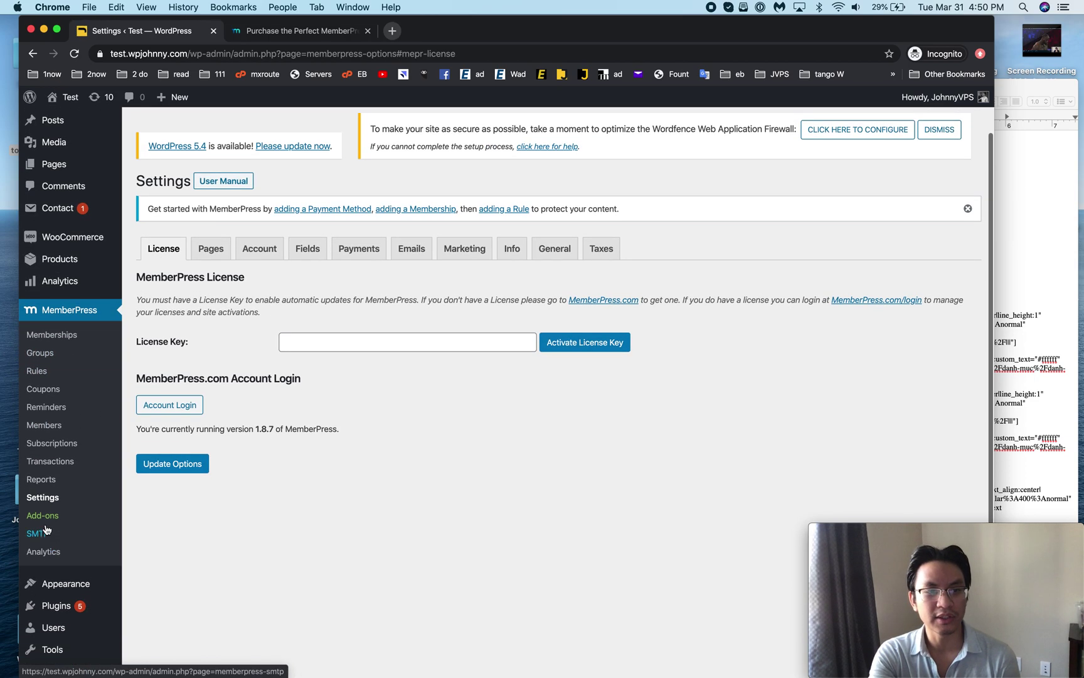
click(43, 518)
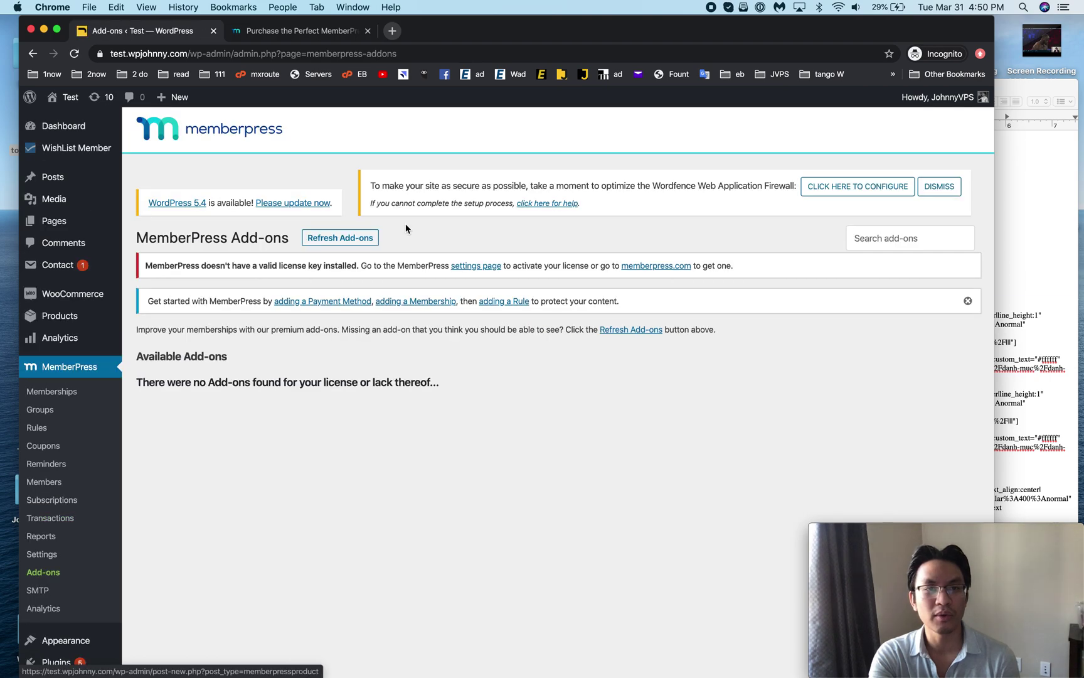
scroll(306, 456, down, 4)
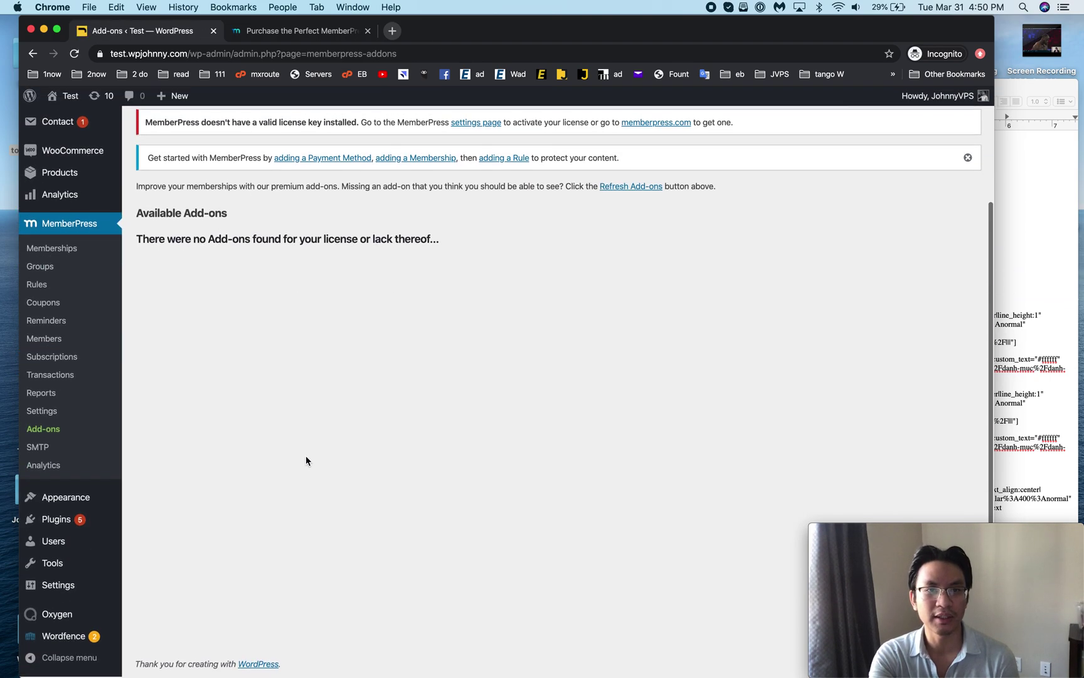
scroll(305, 455, up, 2)
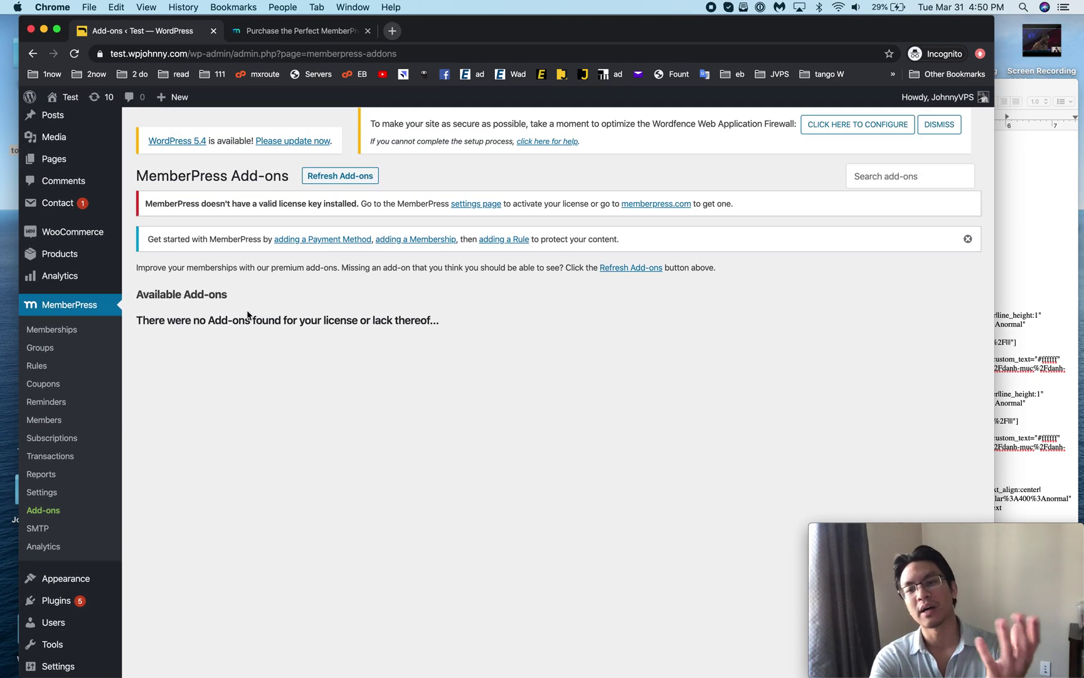
scroll(246, 312, down, 3)
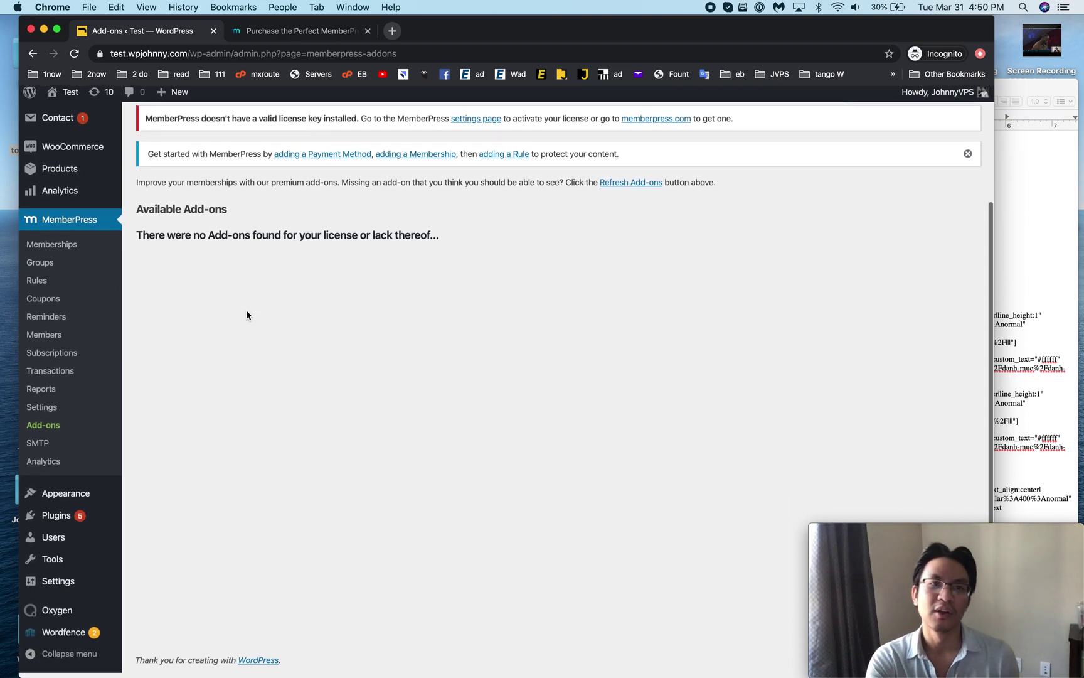
click(312, 35)
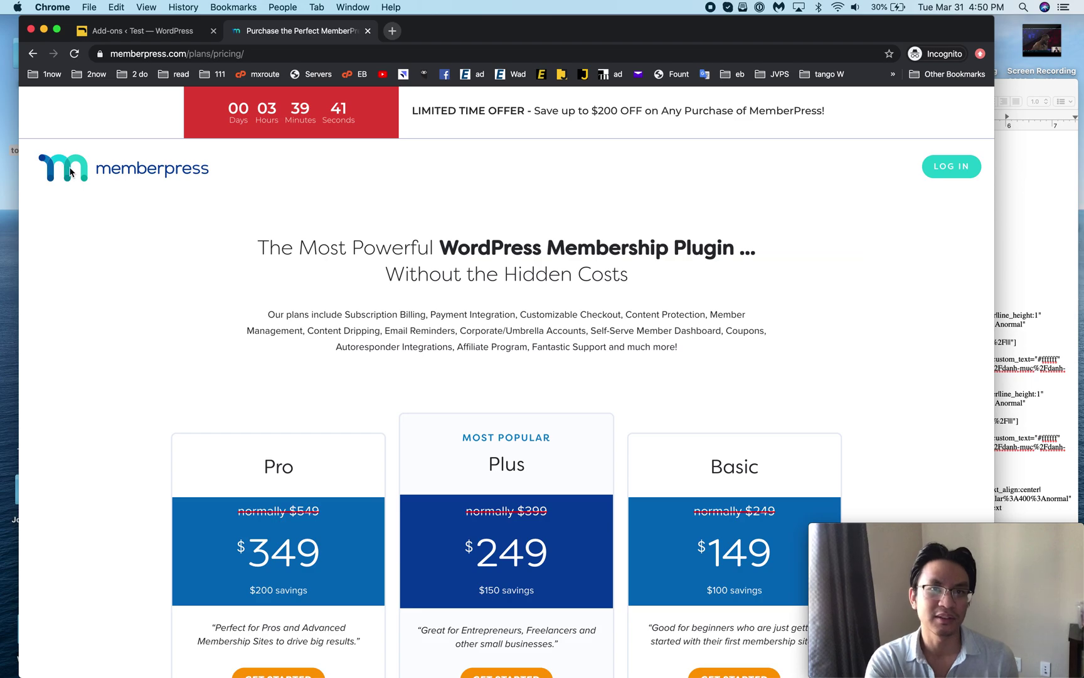
- Remove the pricing path from the address to load the memberpress.com home page
scroll(70, 171, down, 10)
scroll(70, 171, down, 10)
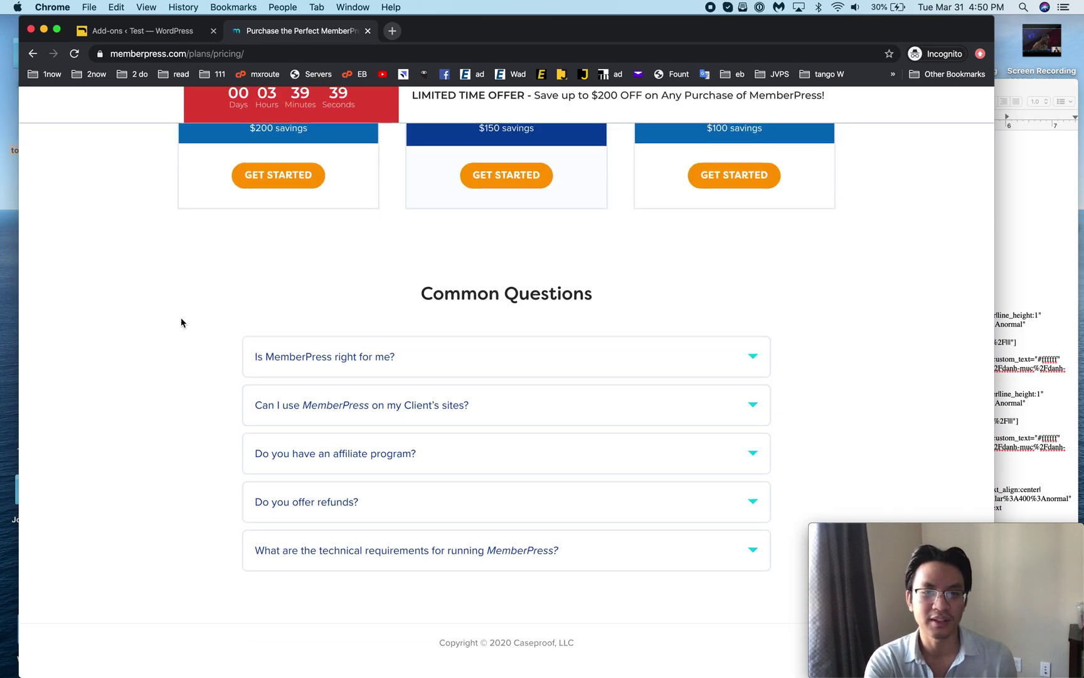
drag(192, 54, 443, 50)
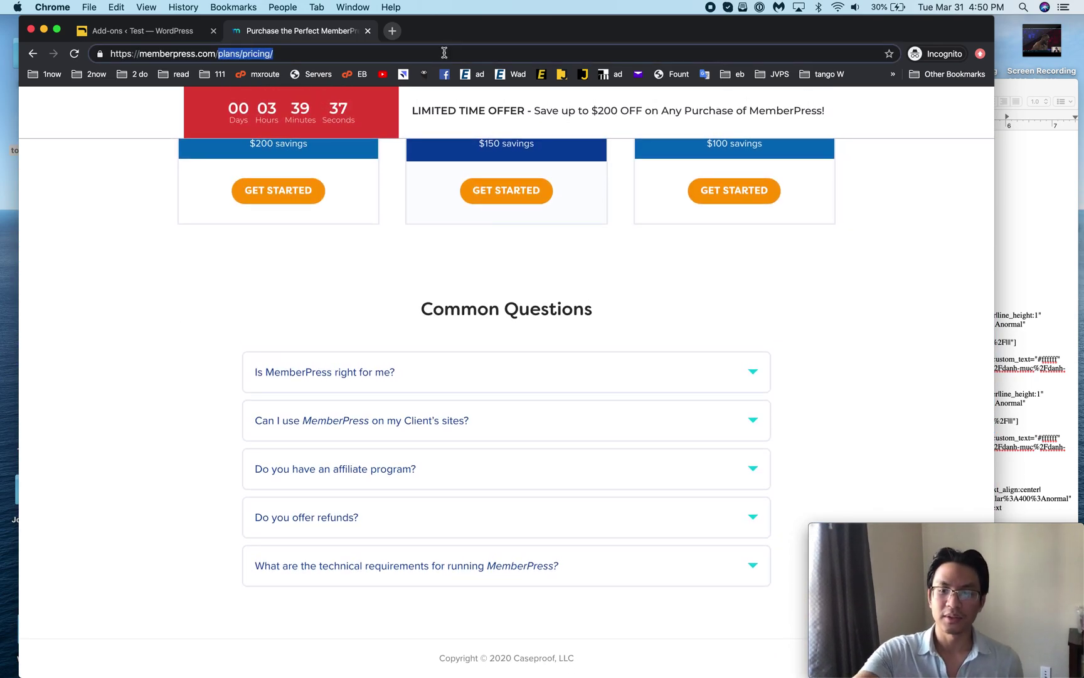
key(BackSpace)
key(Return)
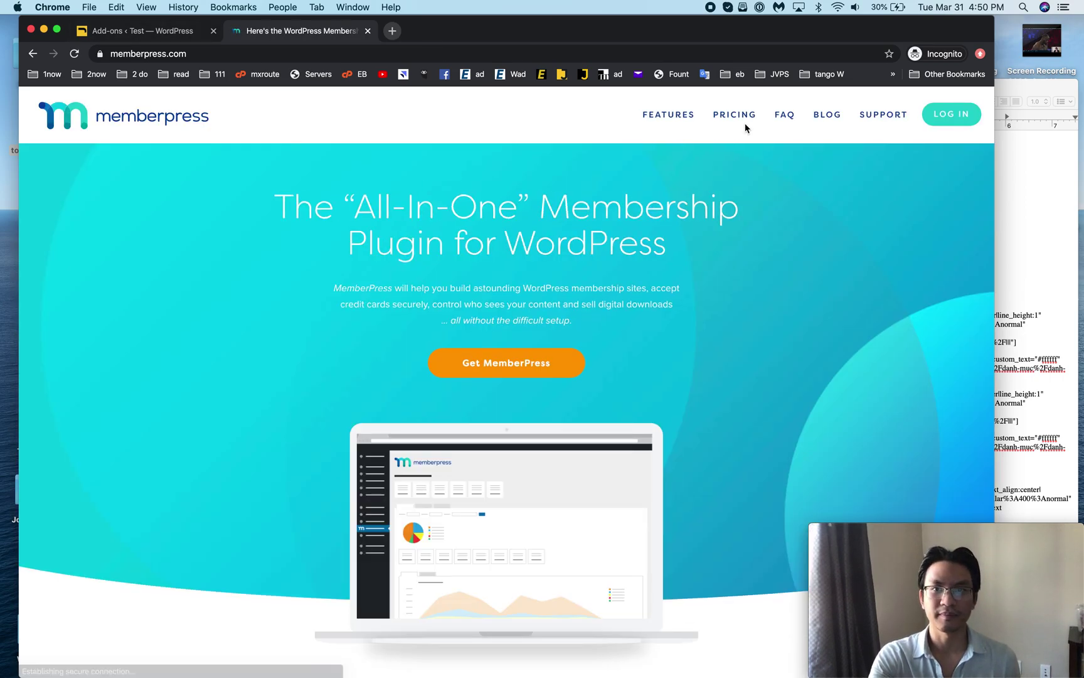
- Go to Features, then follow the footer Integrations link to the integrations list
click(673, 115)
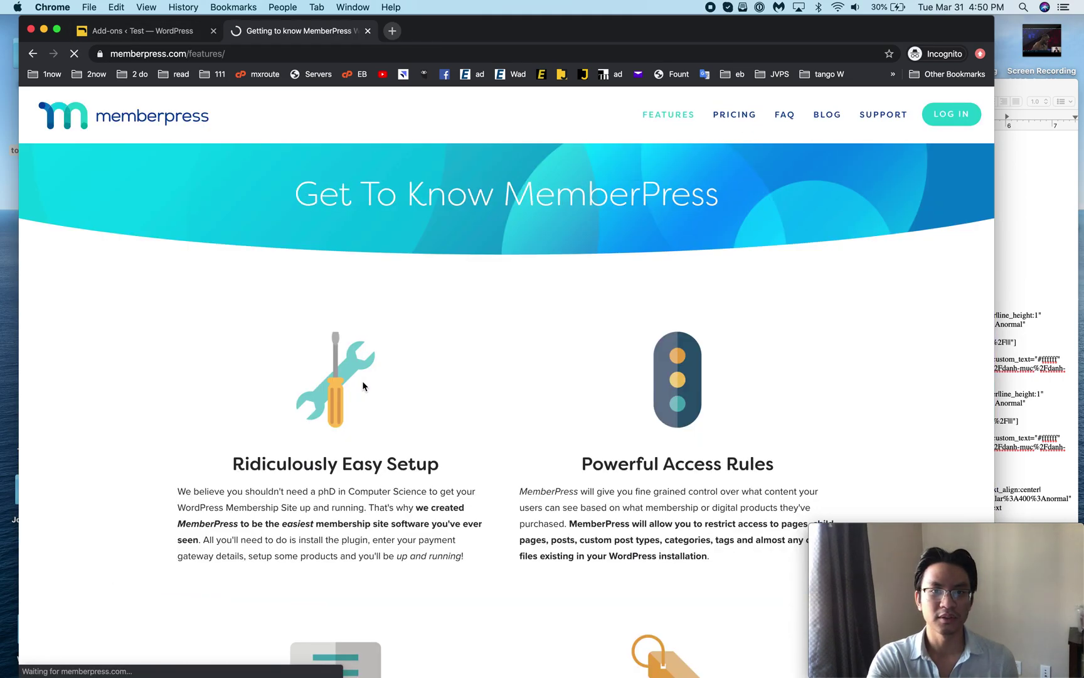
scroll(362, 384, down, 10)
scroll(363, 384, down, 15)
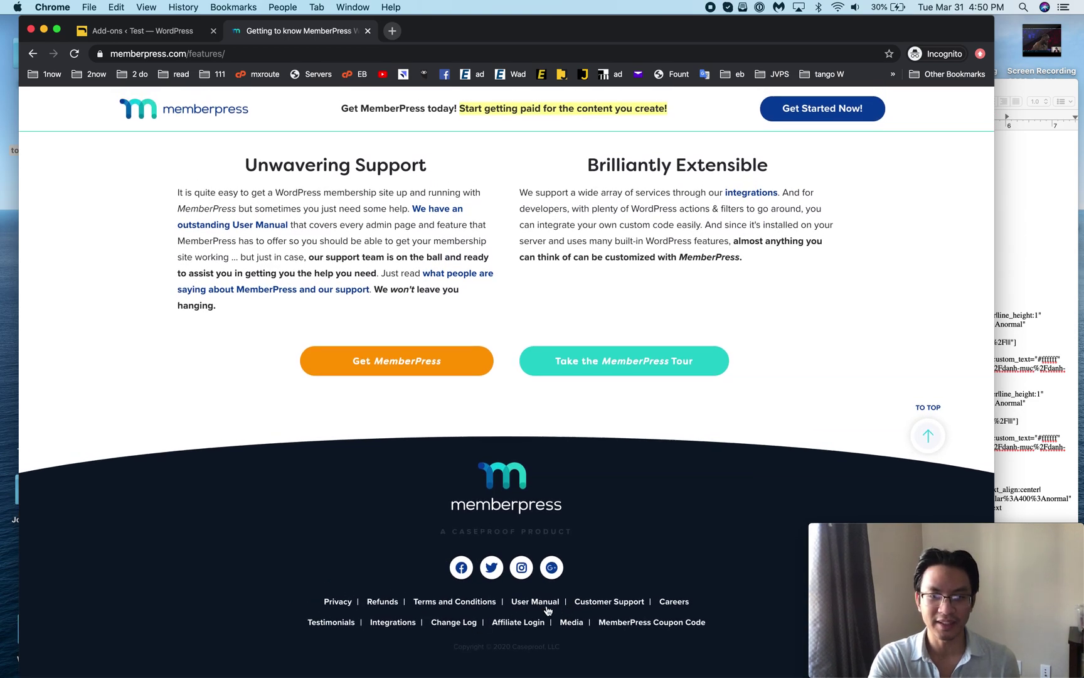
click(402, 622)
scroll(705, 506, down, 9)
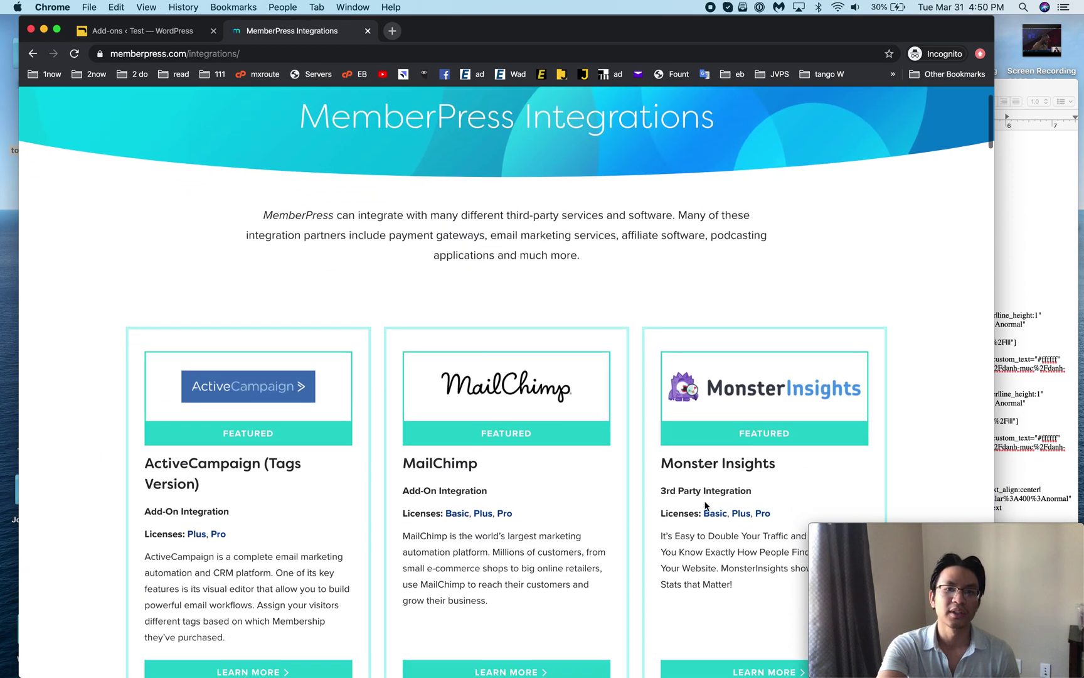
scroll(706, 502, down, 12)
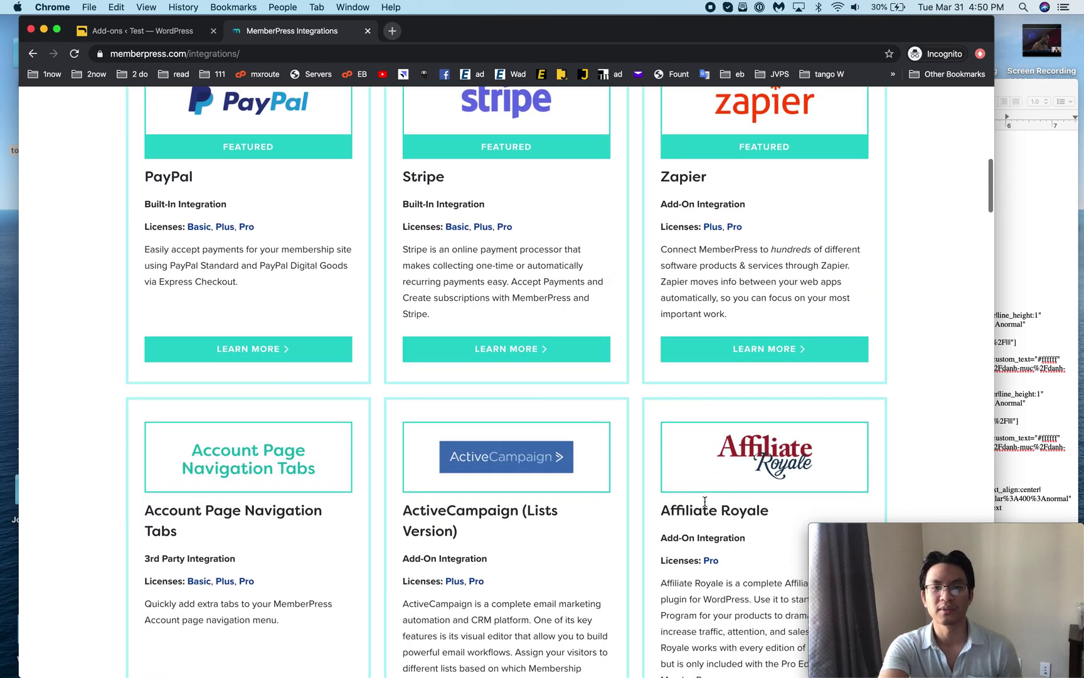
scroll(706, 506, down, 2)
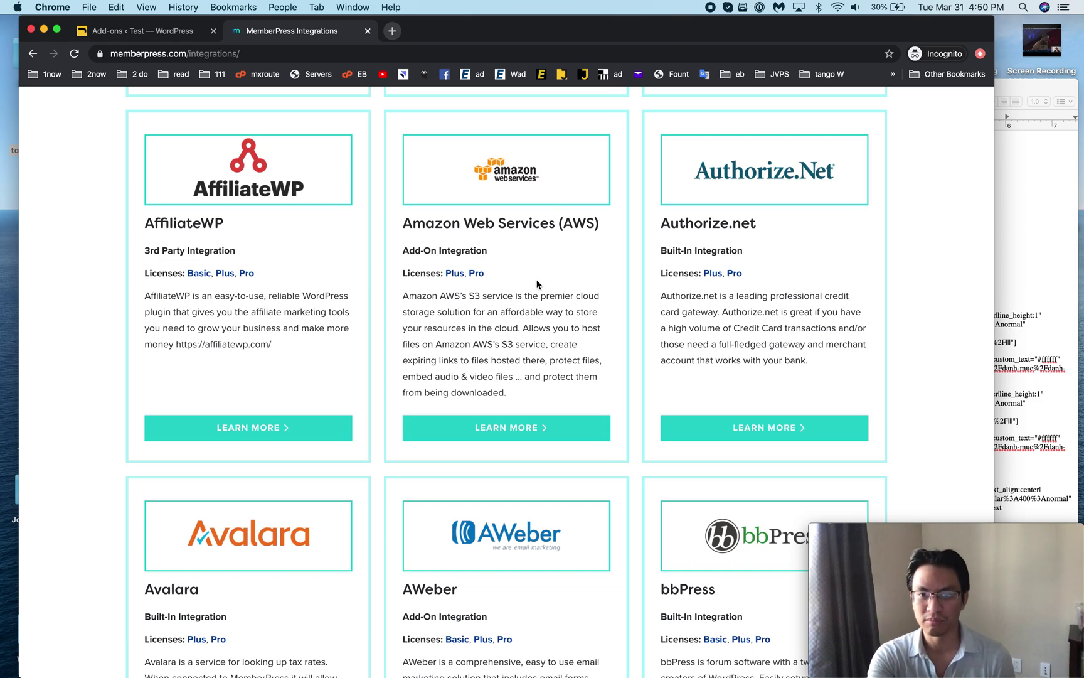
scroll(537, 285, down, 5)
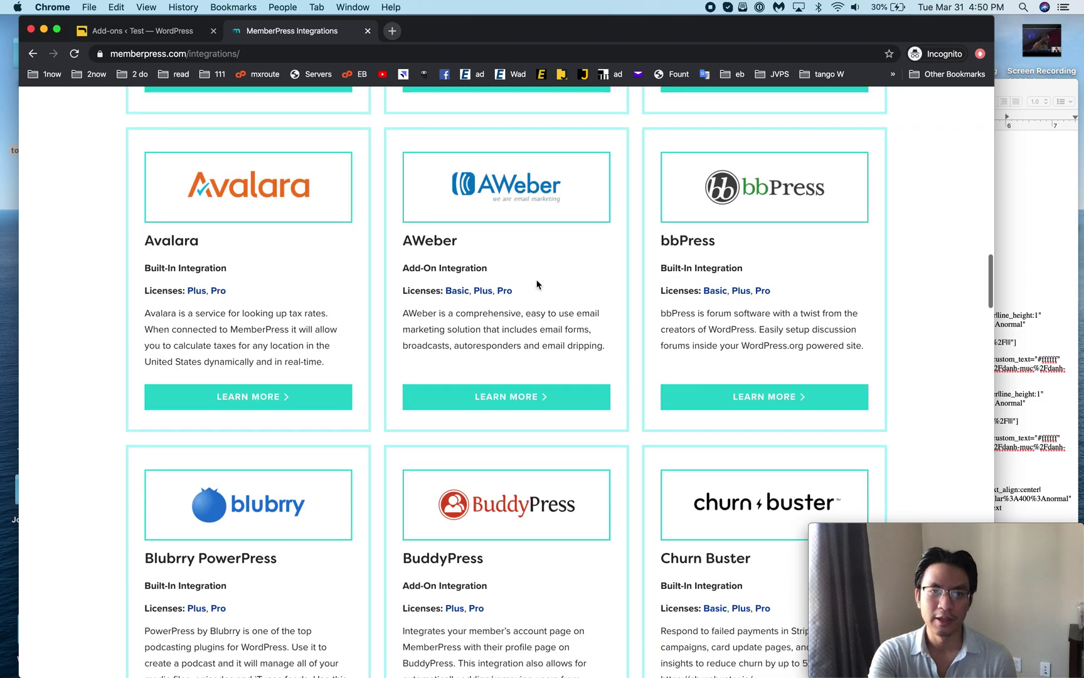
scroll(653, 209, down, 6)
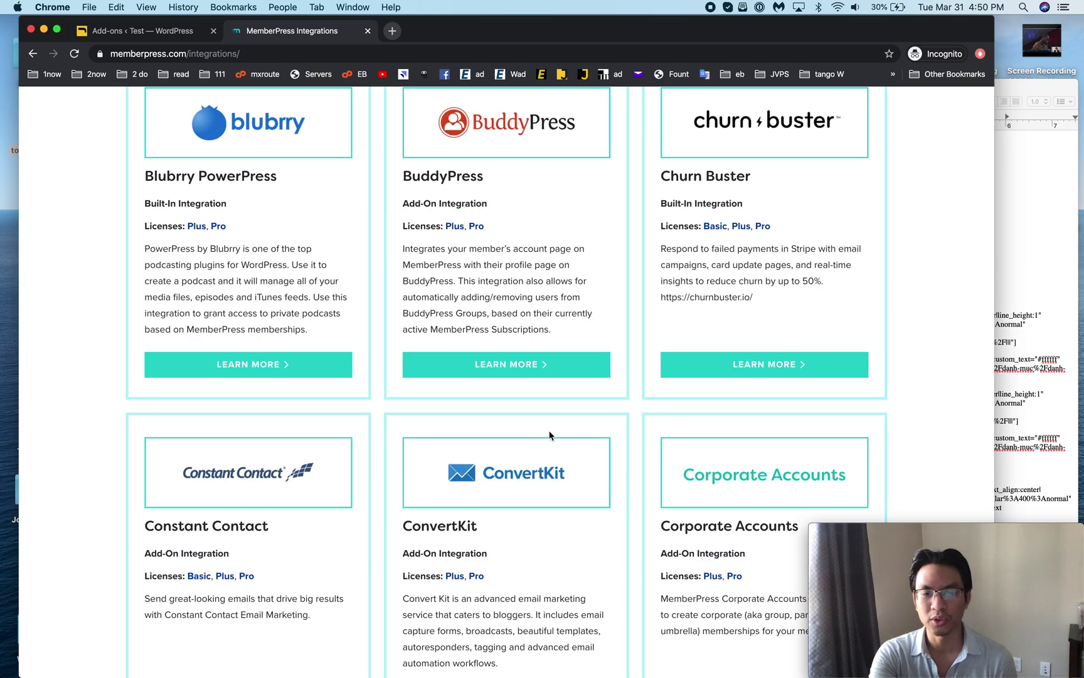
scroll(549, 409, up, 3)
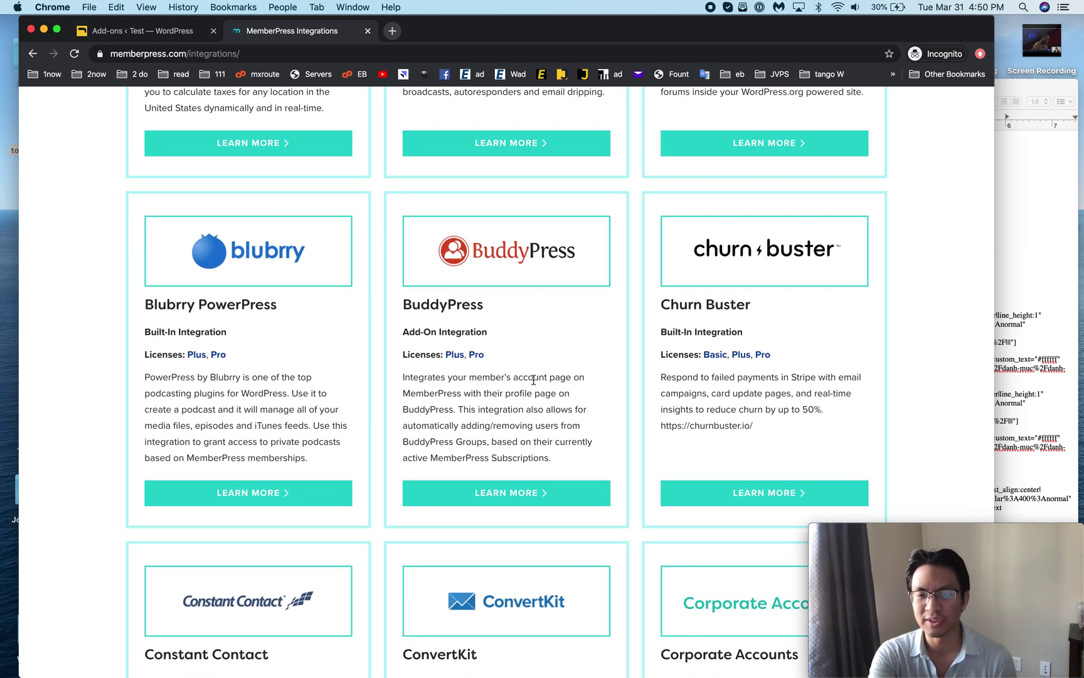
scroll(532, 380, down, 1)
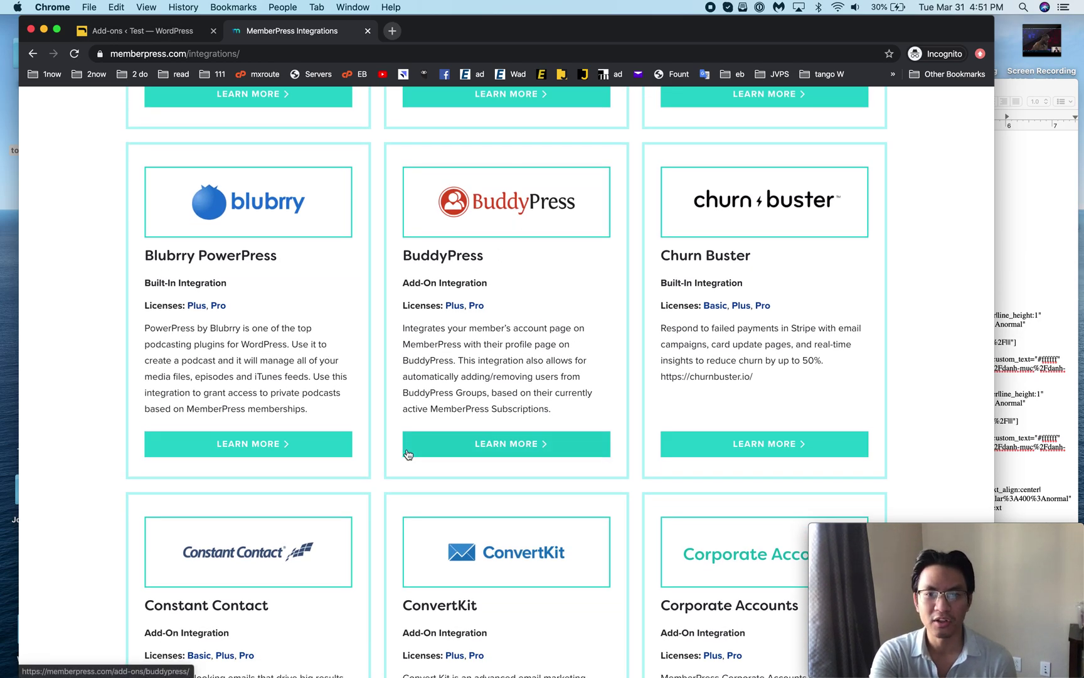
scroll(407, 451, down, 10)
scroll(497, 470, down, 20)
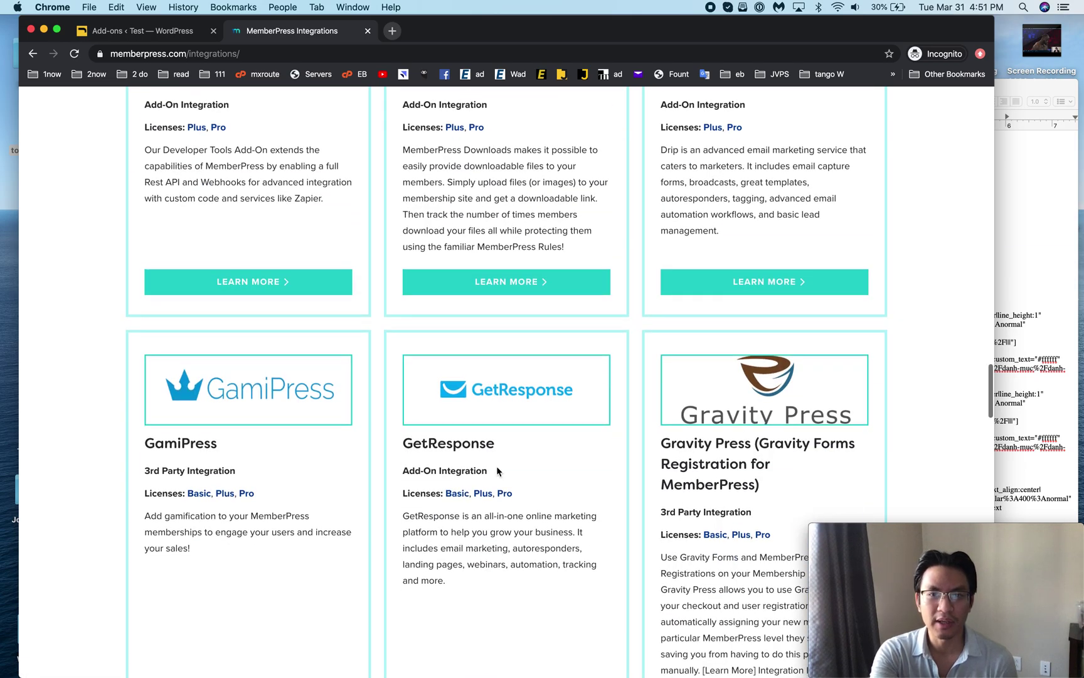
scroll(496, 470, down, 20)
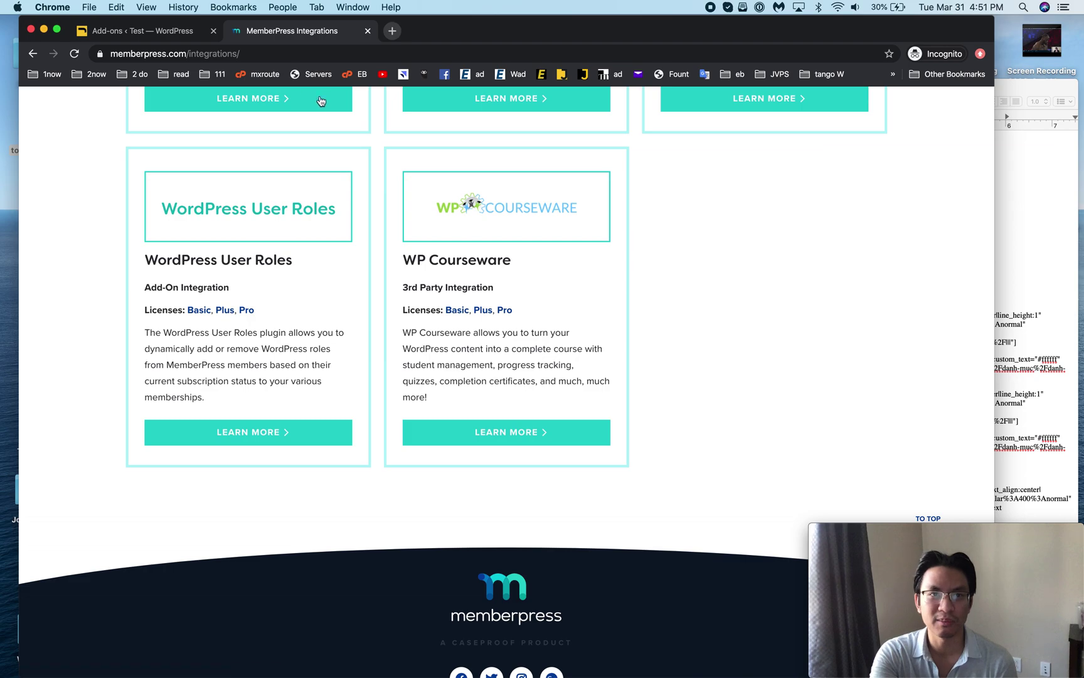
- Return to the WordPress admin tab and view the MemberPress SMTP page
click(155, 32)
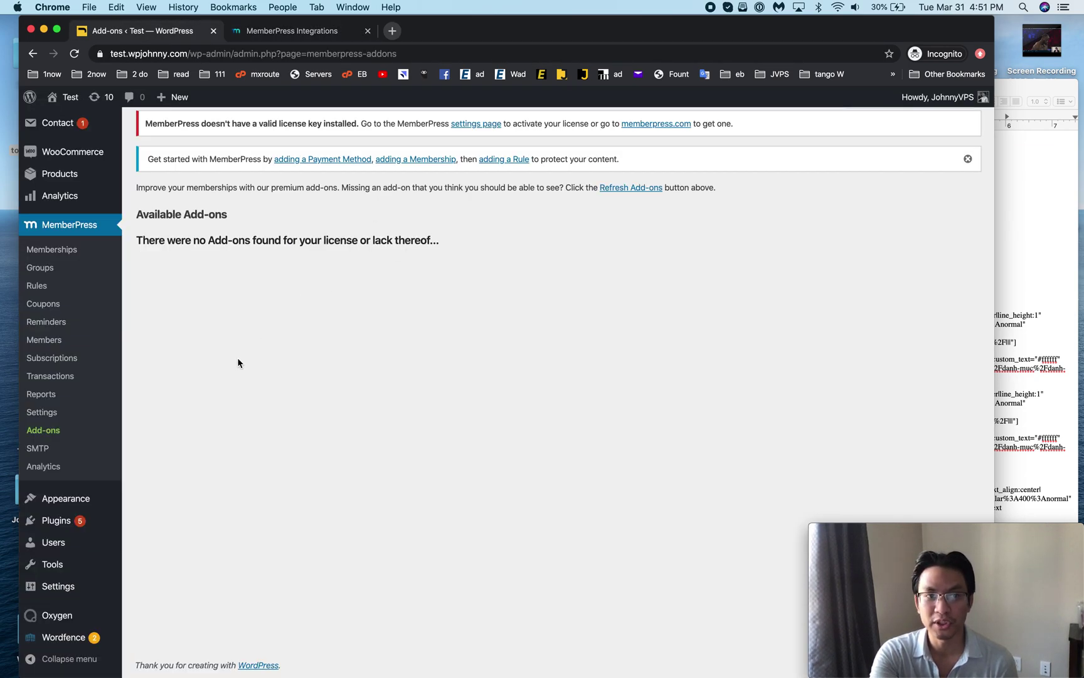
click(39, 450)
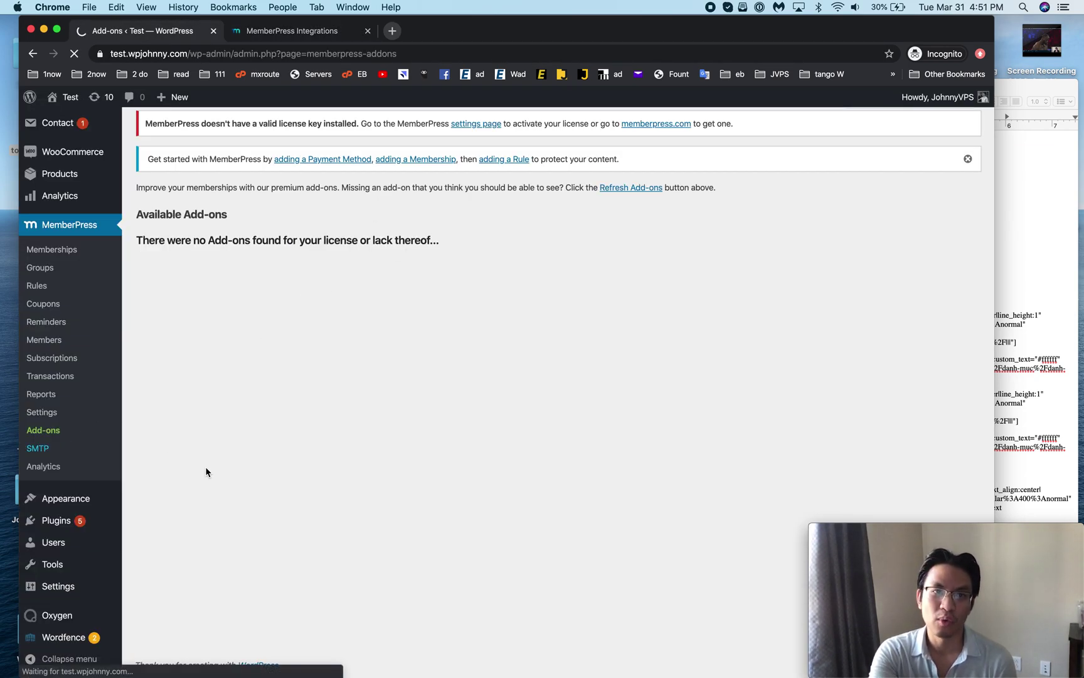
scroll(361, 352, down, 5)
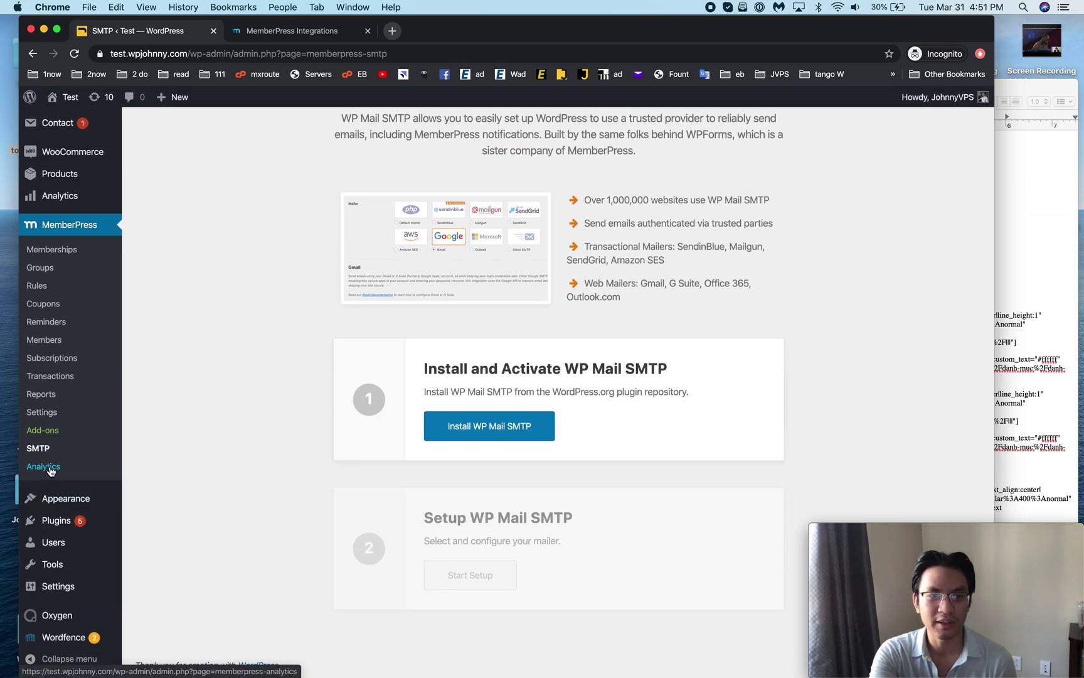
- Scroll through the MemberPress Analytics page, then move on to the Groups page
click(49, 468)
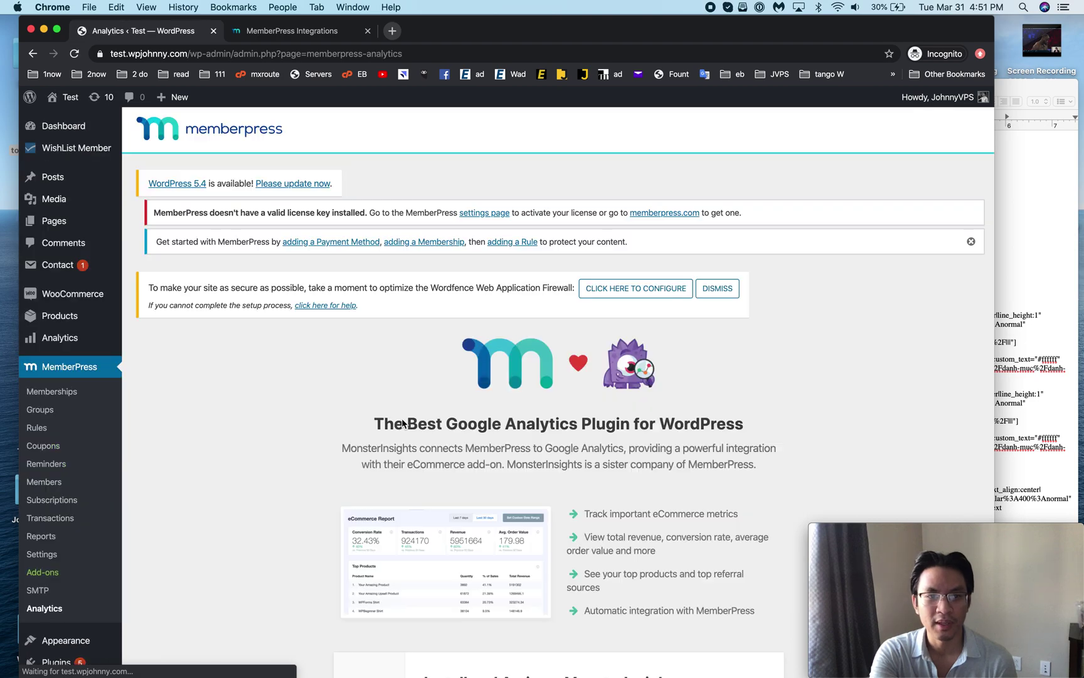
scroll(403, 423, down, 5)
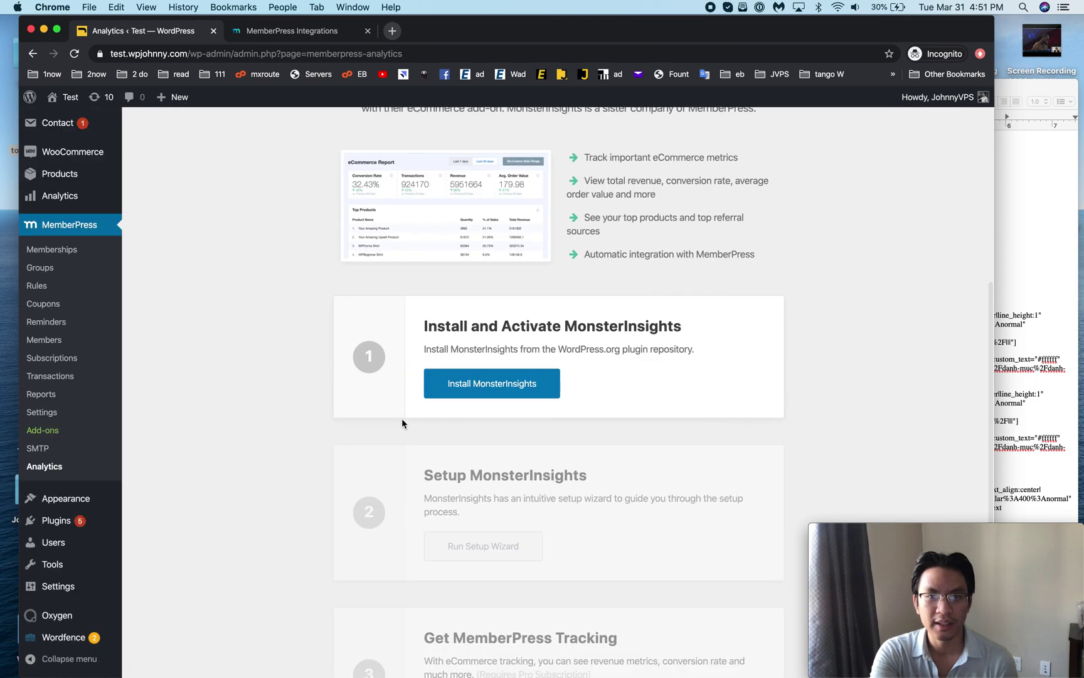
scroll(402, 423, down, 2)
scroll(403, 421, up, 2)
scroll(402, 422, up, 2)
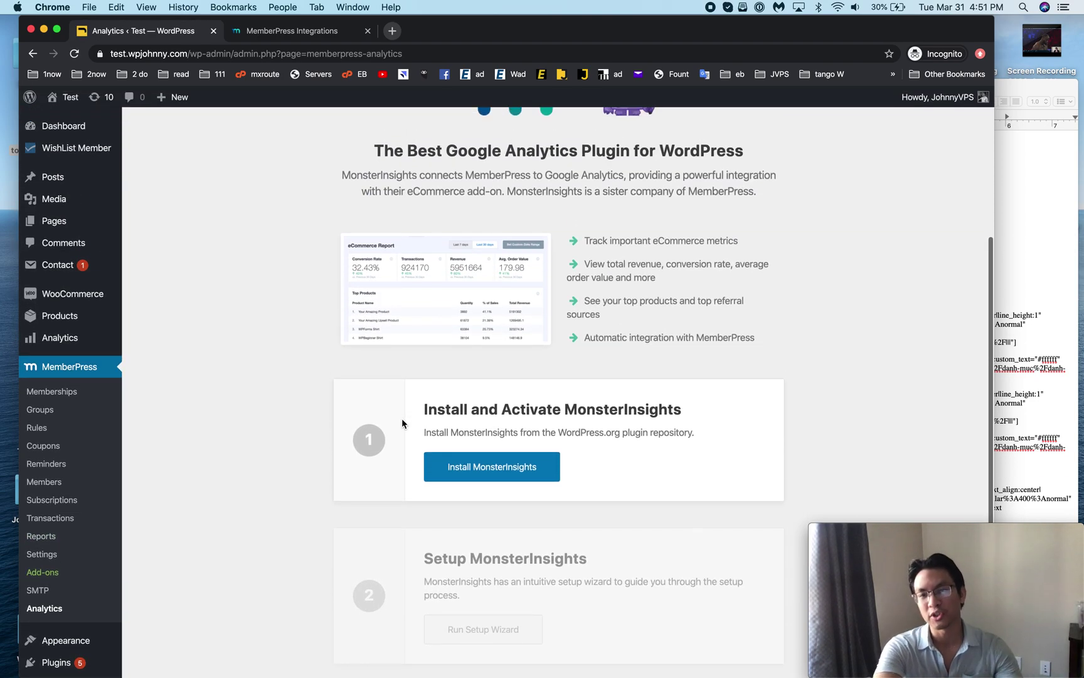
scroll(402, 423, up, 8)
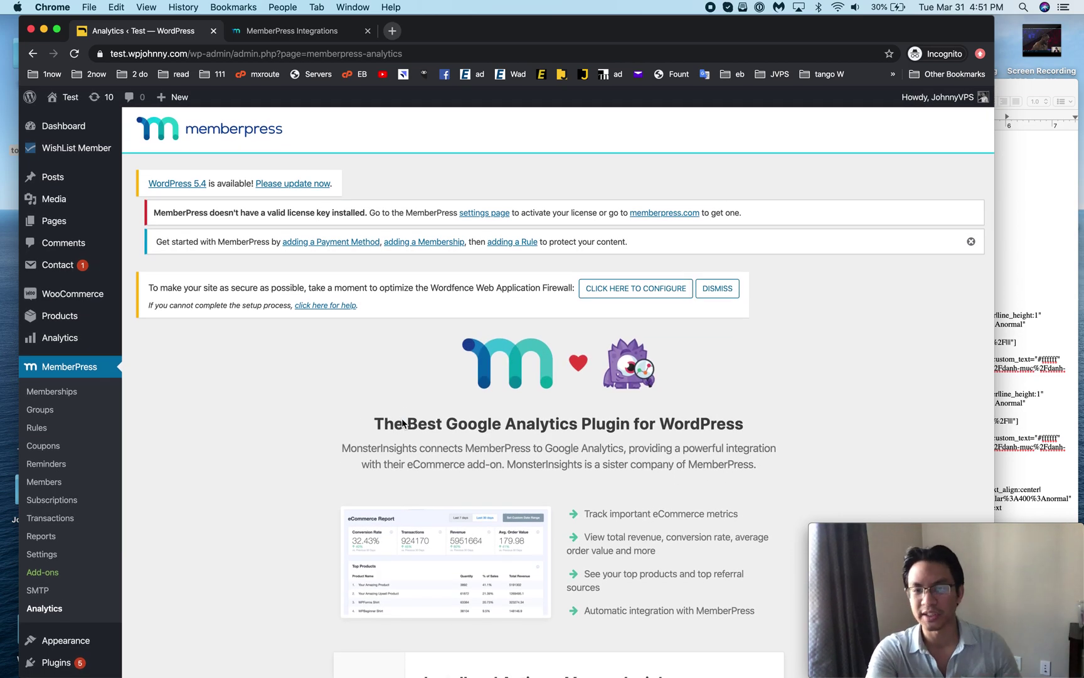
scroll(402, 423, down, 1)
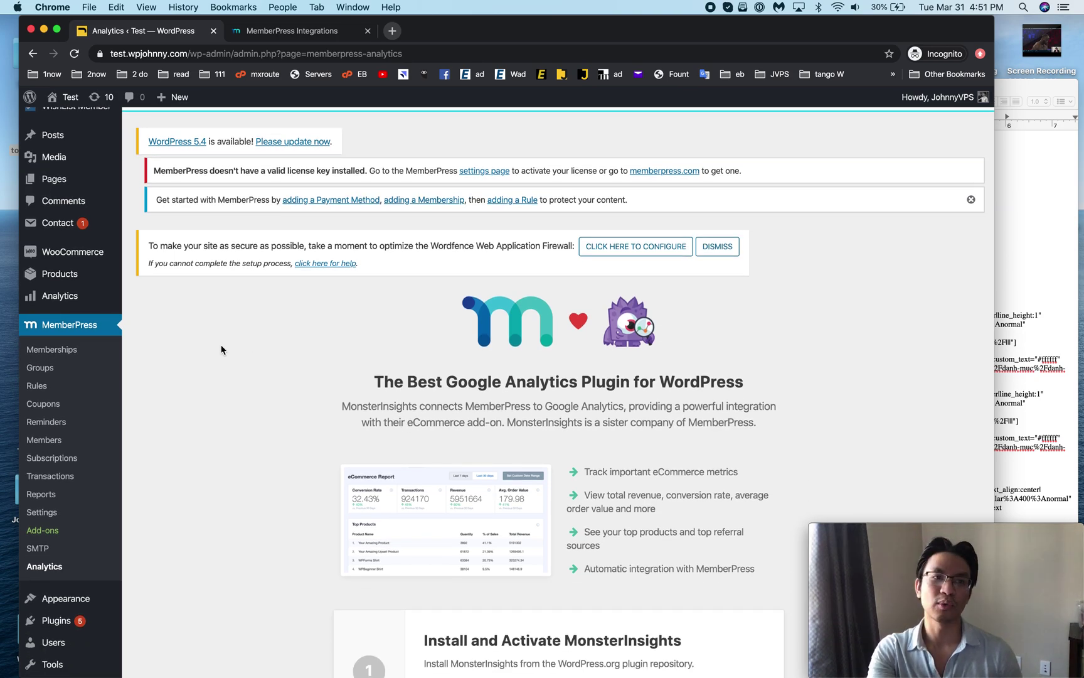
click(76, 363)
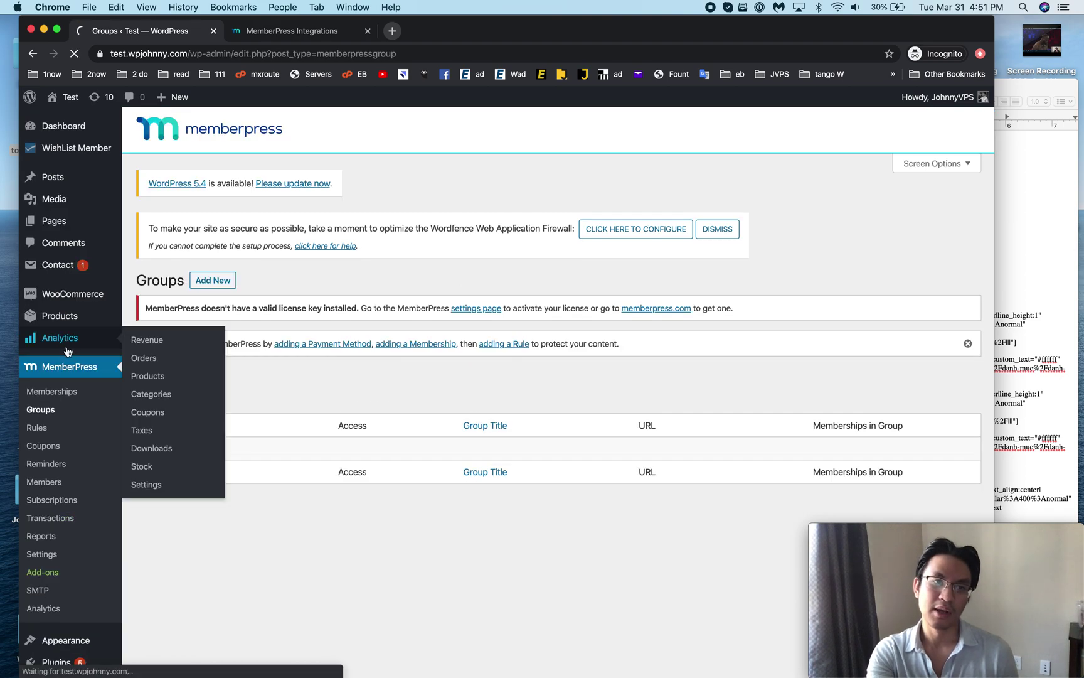
click(67, 346)
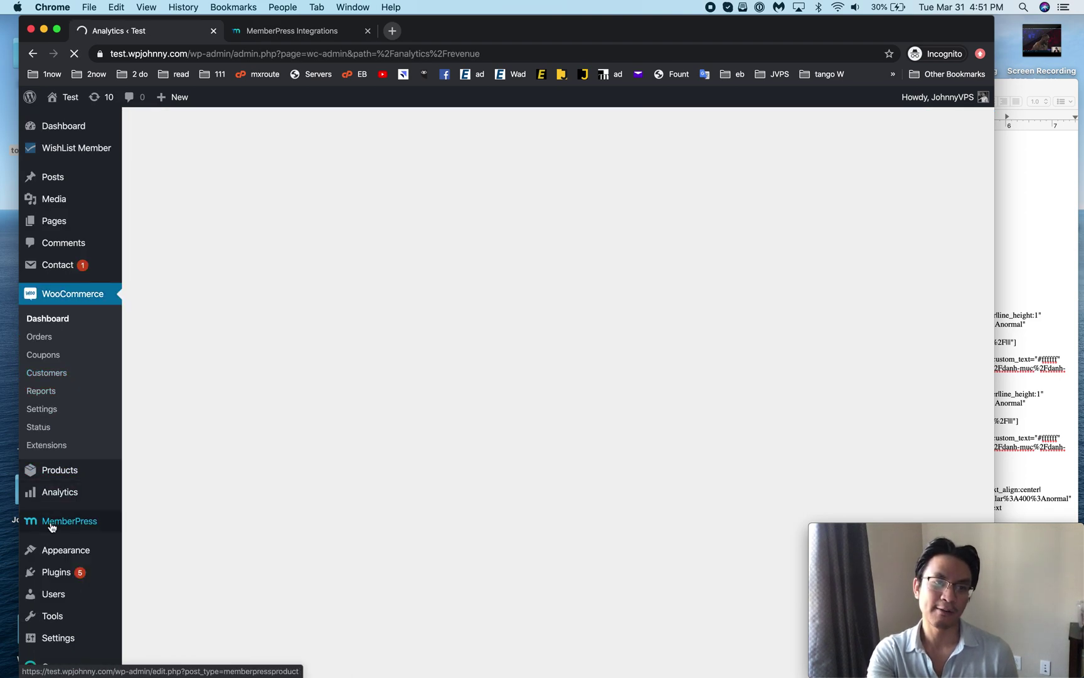
- Open MemberPress Memberships, which reports No Membership found
click(162, 523)
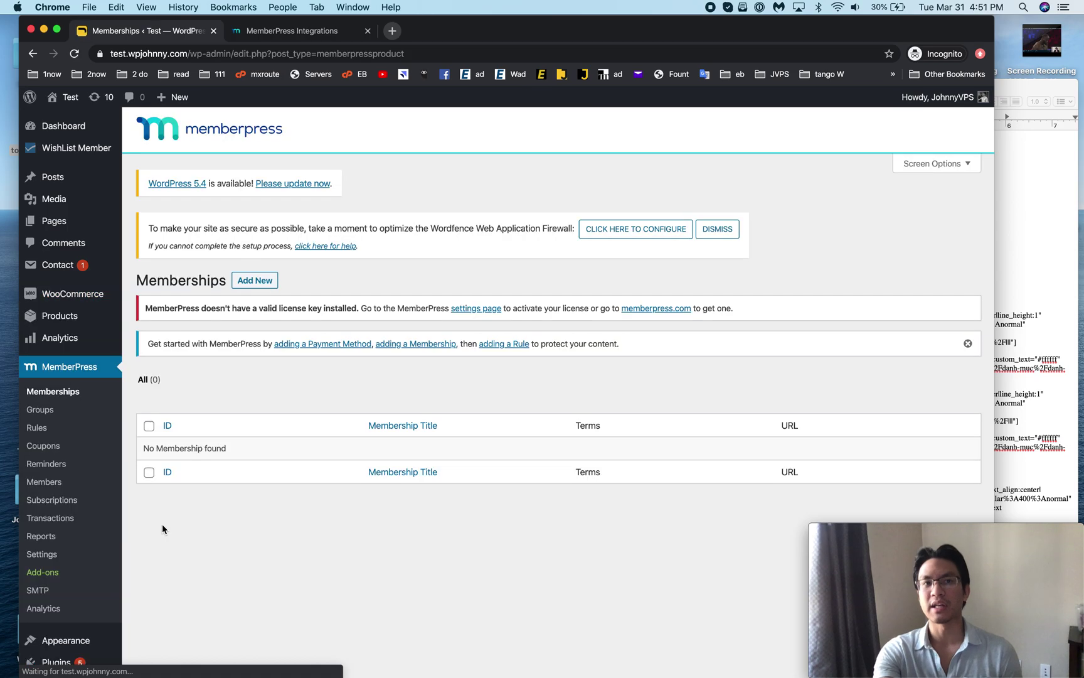